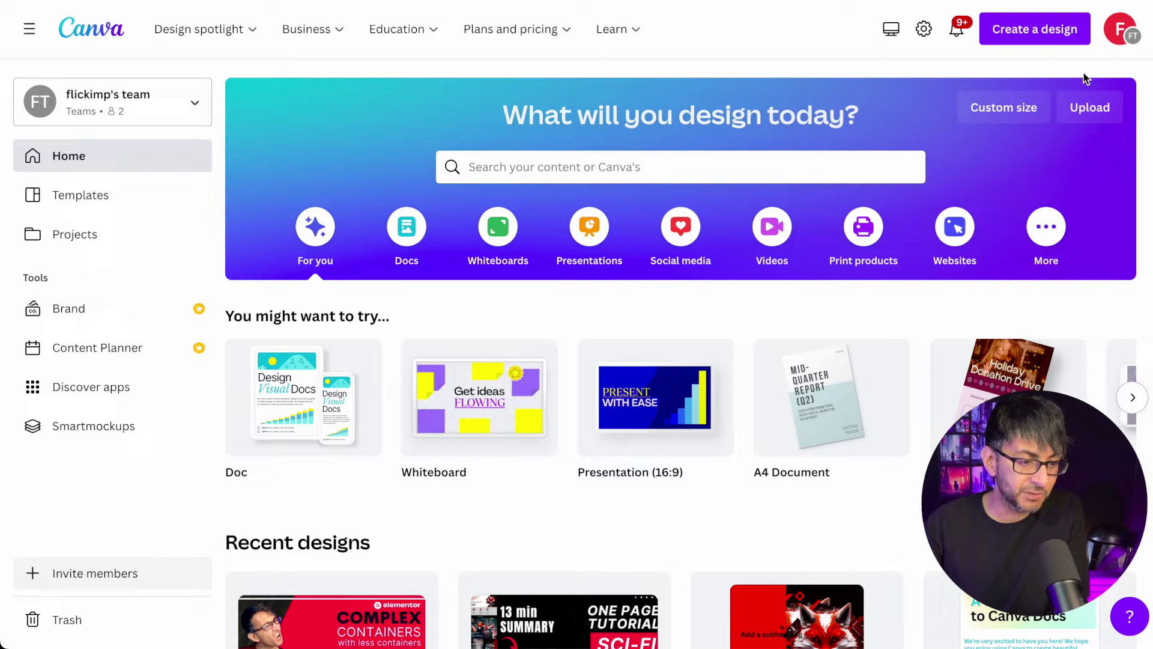
Create a 1920×1080 design and place the uploaded AVATAR logo, enlarged, right of centre
left_click(1042, 35)
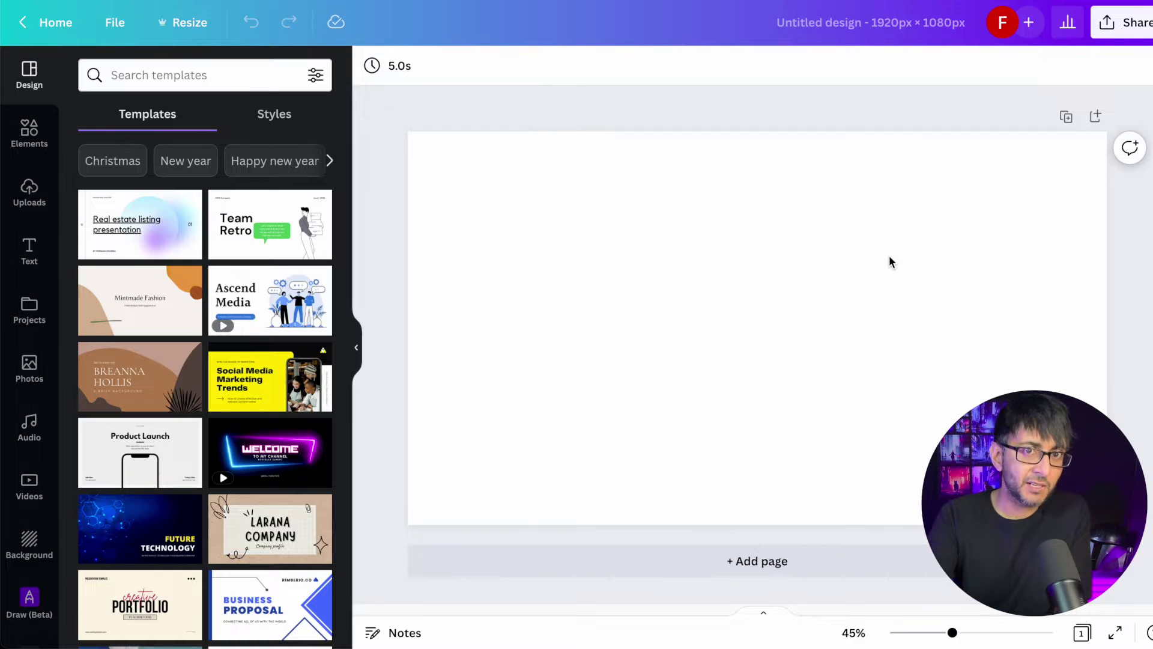
left_click(30, 198)
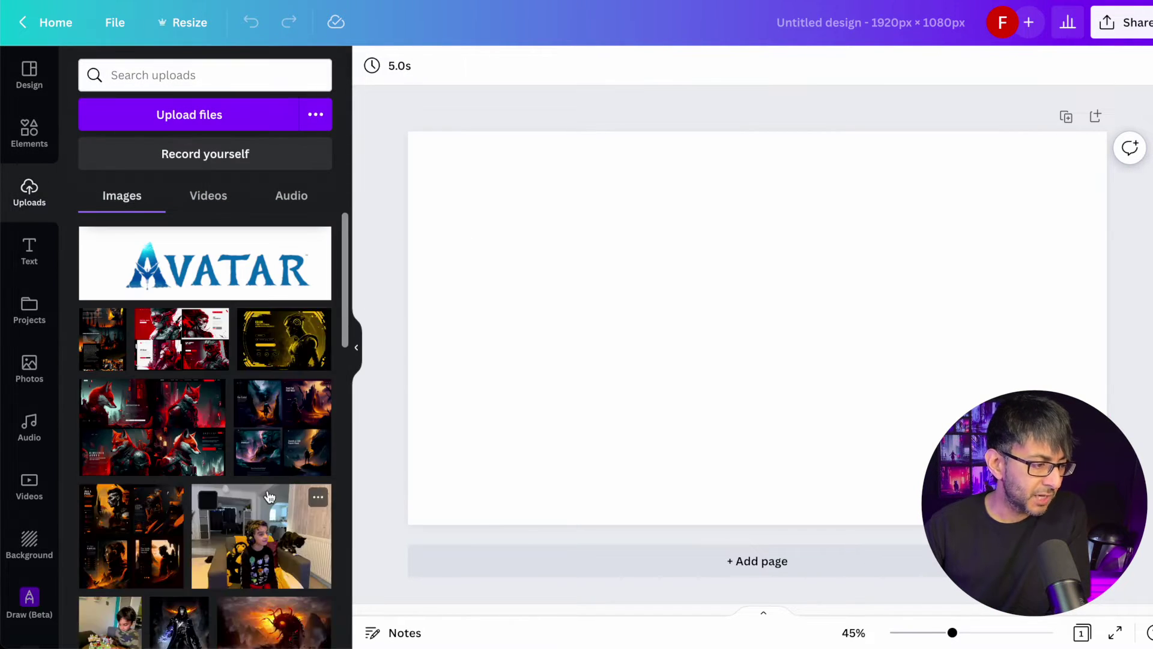
left_click_drag(231, 267, 824, 270)
left_click_drag(595, 329, 483, 362)
left_click_drag(624, 300, 719, 299)
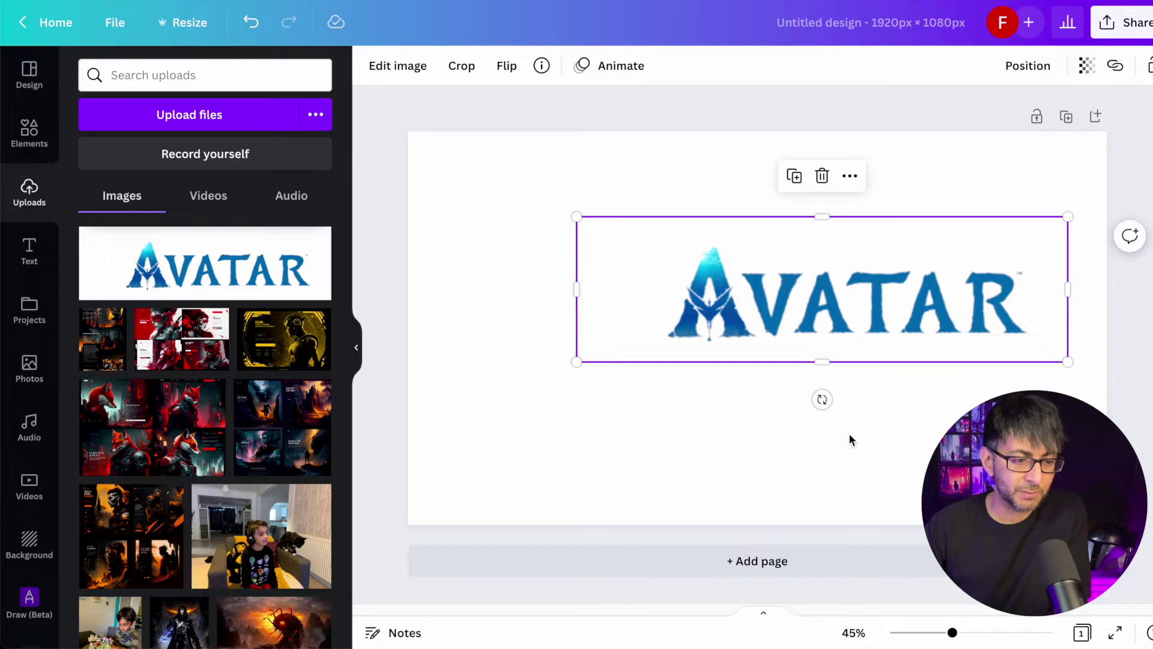
left_click(906, 452)
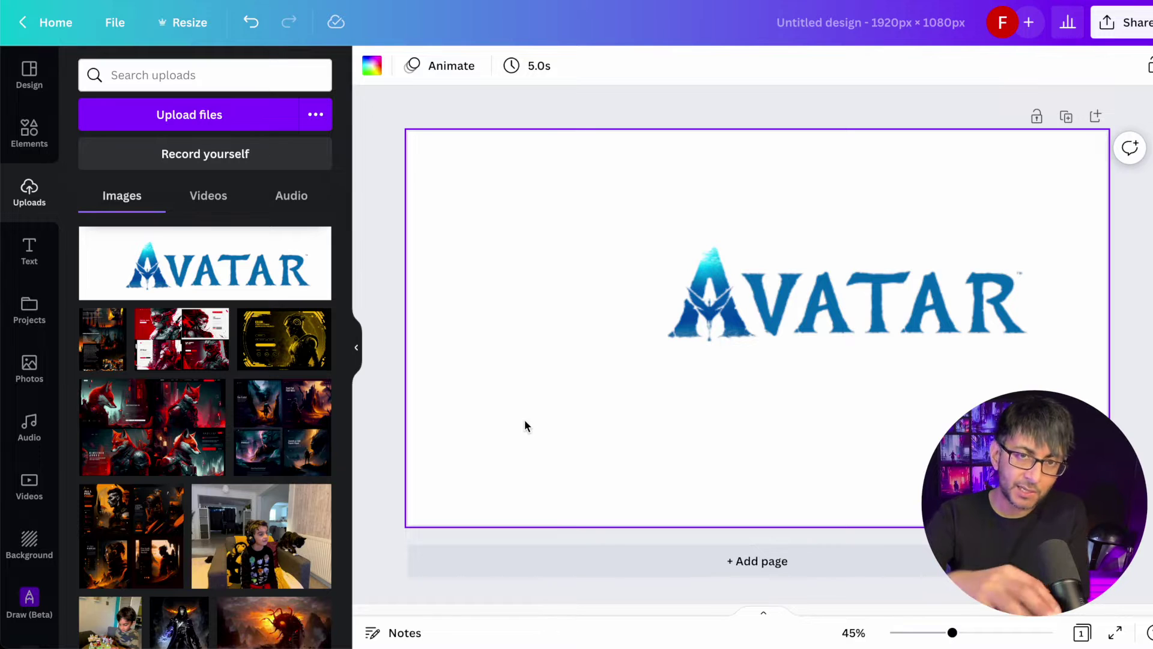
Set the background to the logo's dark blue and crop the AVATAR logo's empty margins, moving it up-left
left_click(372, 65)
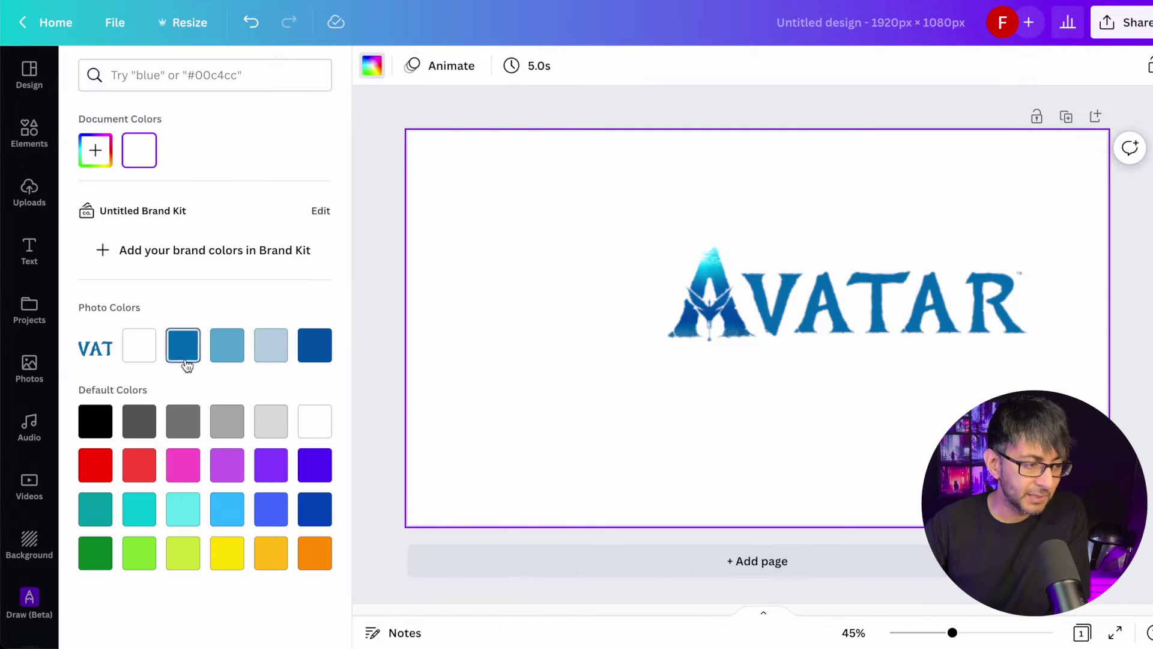
left_click(319, 355)
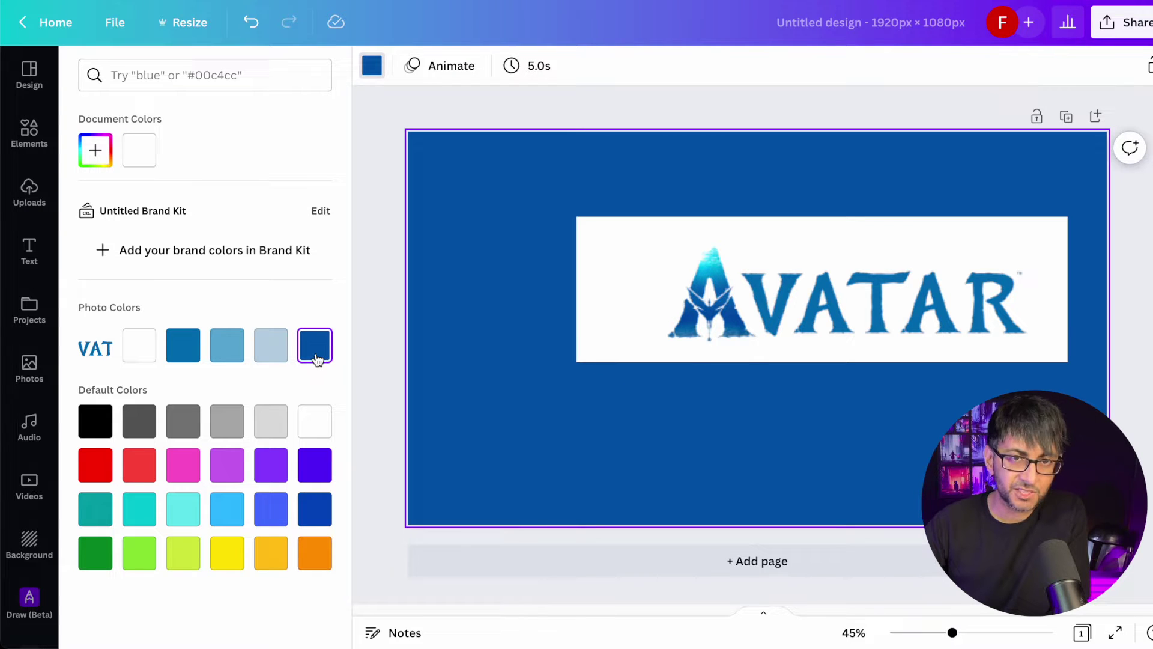
left_click(764, 337)
left_click_drag(813, 355, 819, 328)
left_click_drag(574, 275, 686, 275)
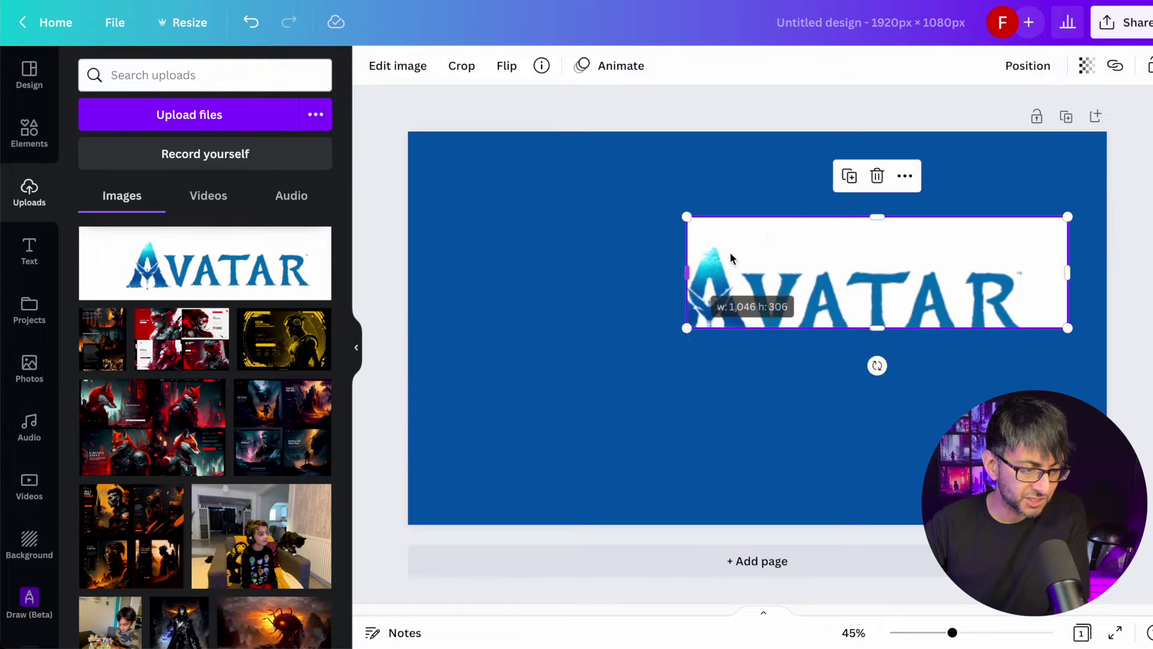
left_click_drag(881, 216, 881, 257)
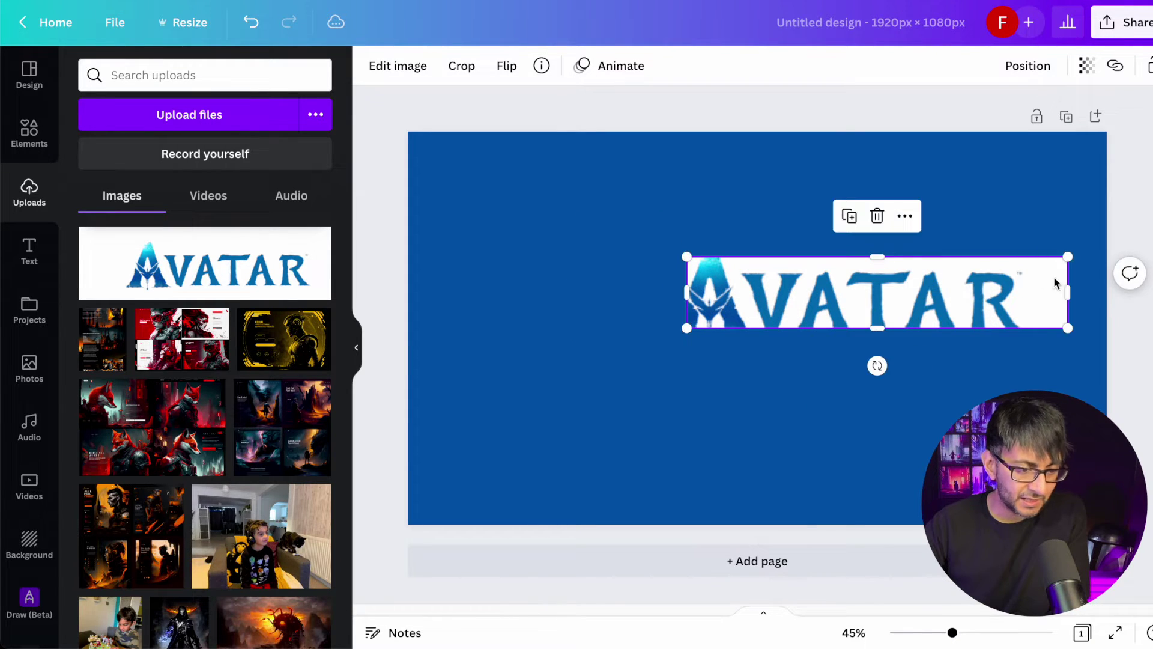
left_click_drag(1070, 286, 1011, 288)
left_click(908, 340)
left_click_drag(879, 313, 846, 304)
left_click(640, 382)
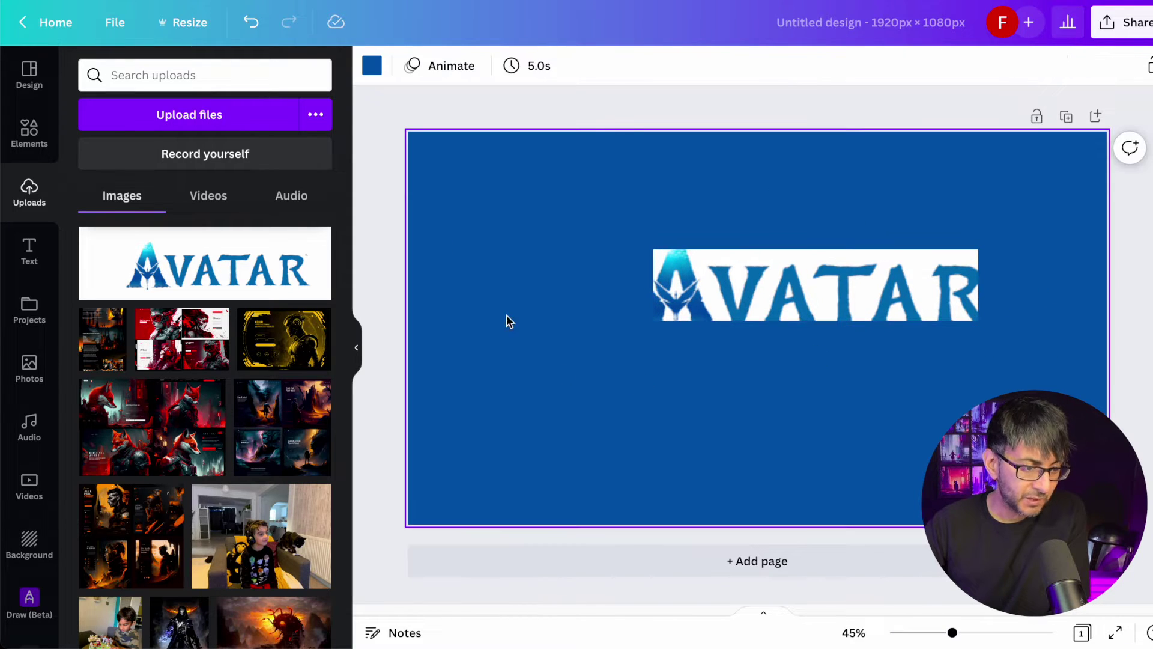
Switch the background to the logo's pale blue and delete the AVATAR image
left_click(369, 69)
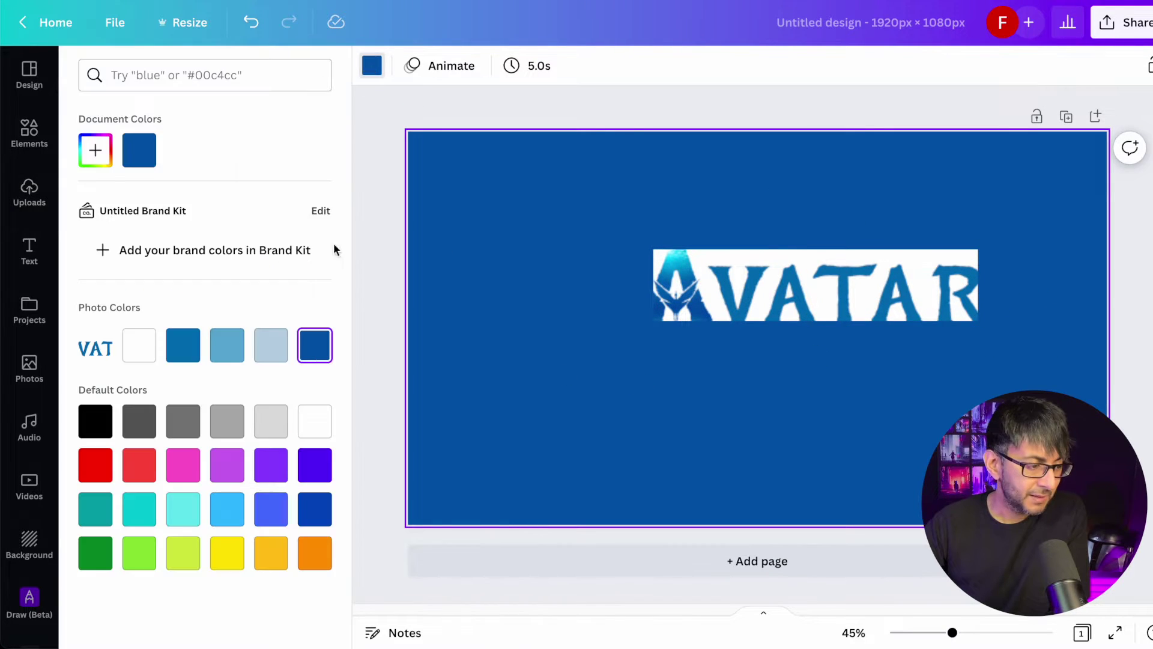
left_click(274, 345)
left_click(234, 354)
left_click(200, 353)
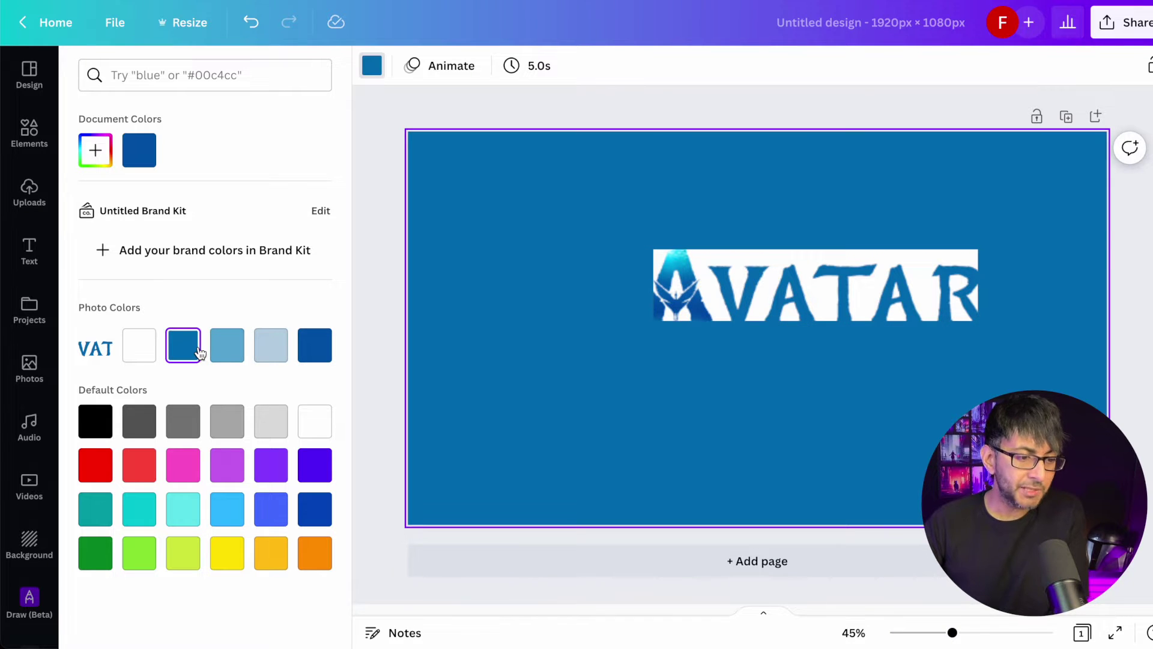
left_click(271, 349)
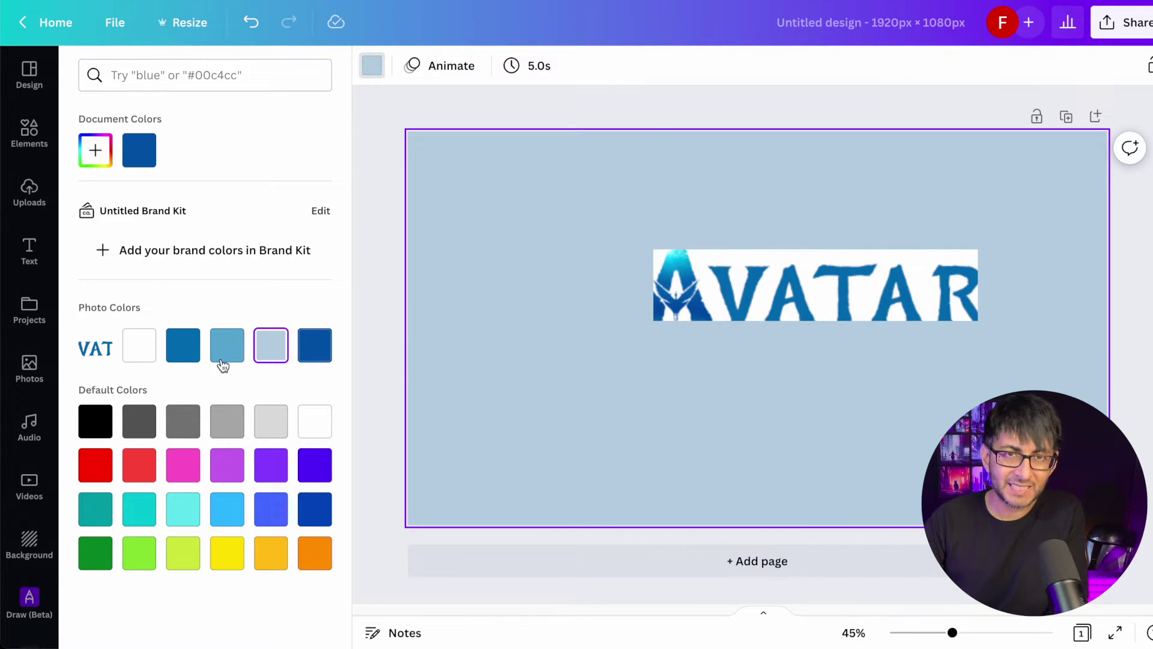
left_click(707, 320)
key("Delete")
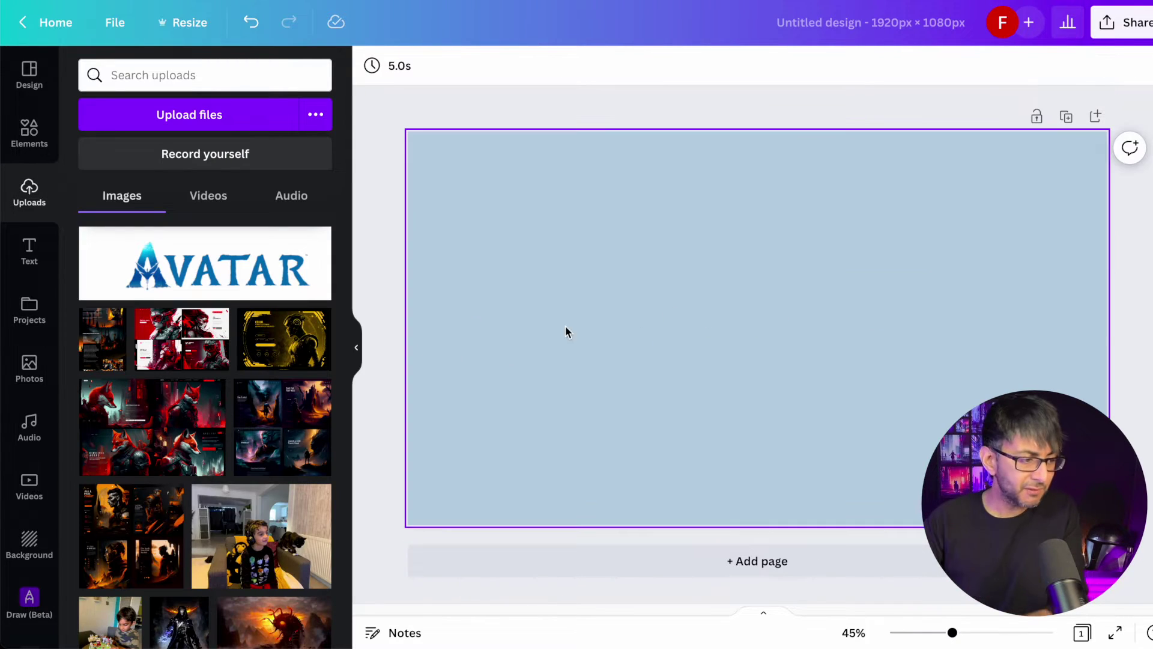
Add the boy-with-cat photo, crop its left, top and right edges, and place it right of centre
left_click(272, 551)
left_click_drag(698, 379, 755, 358)
left_click_drag(655, 309, 706, 307)
left_click_drag(845, 187, 841, 268)
left_click_drag(975, 344, 936, 347)
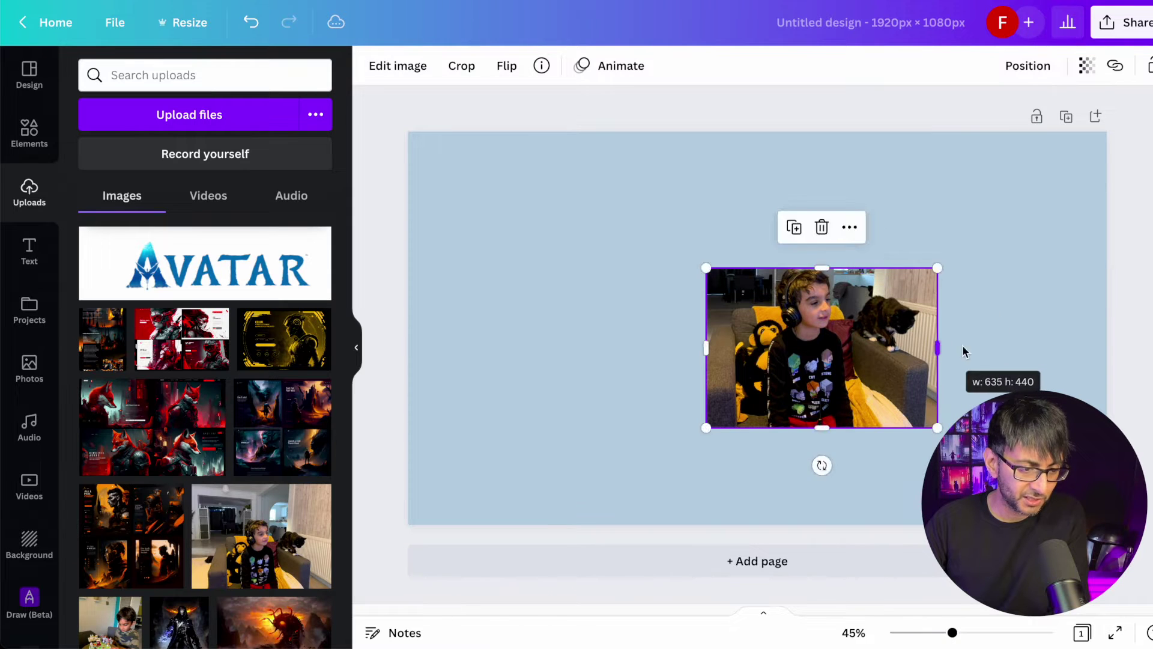
left_click(964, 348)
left_click_drag(833, 377, 857, 357)
left_click(588, 365)
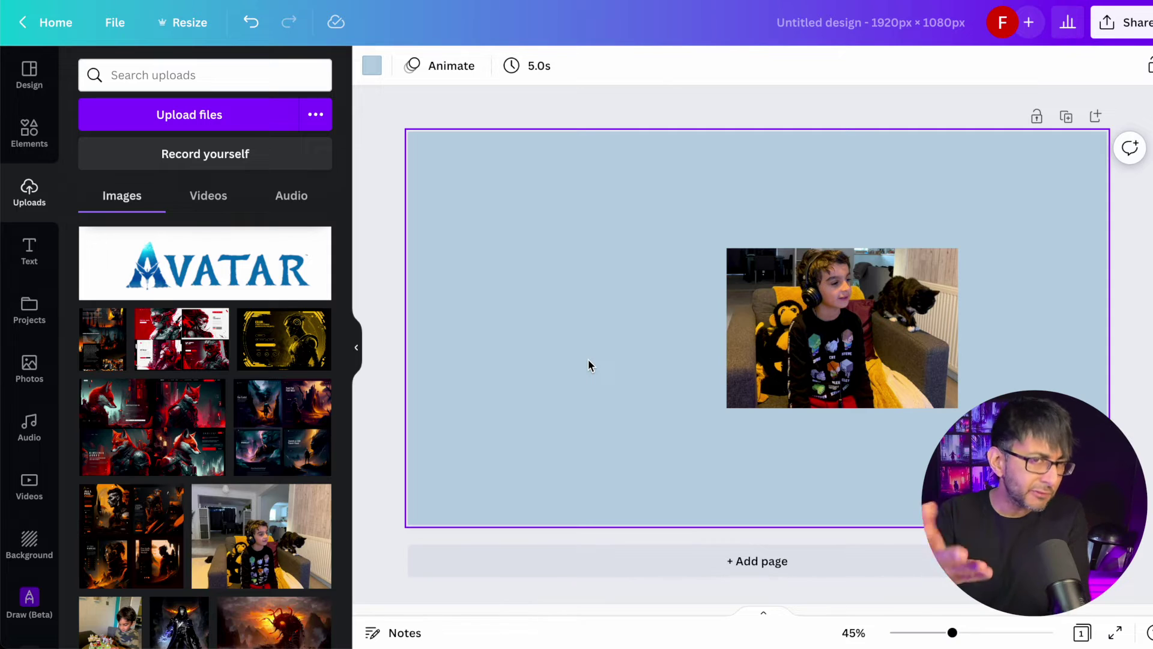
Make the page background the photo's near-black after trying its orange, tan, grey-brown and greige
left_click(373, 68)
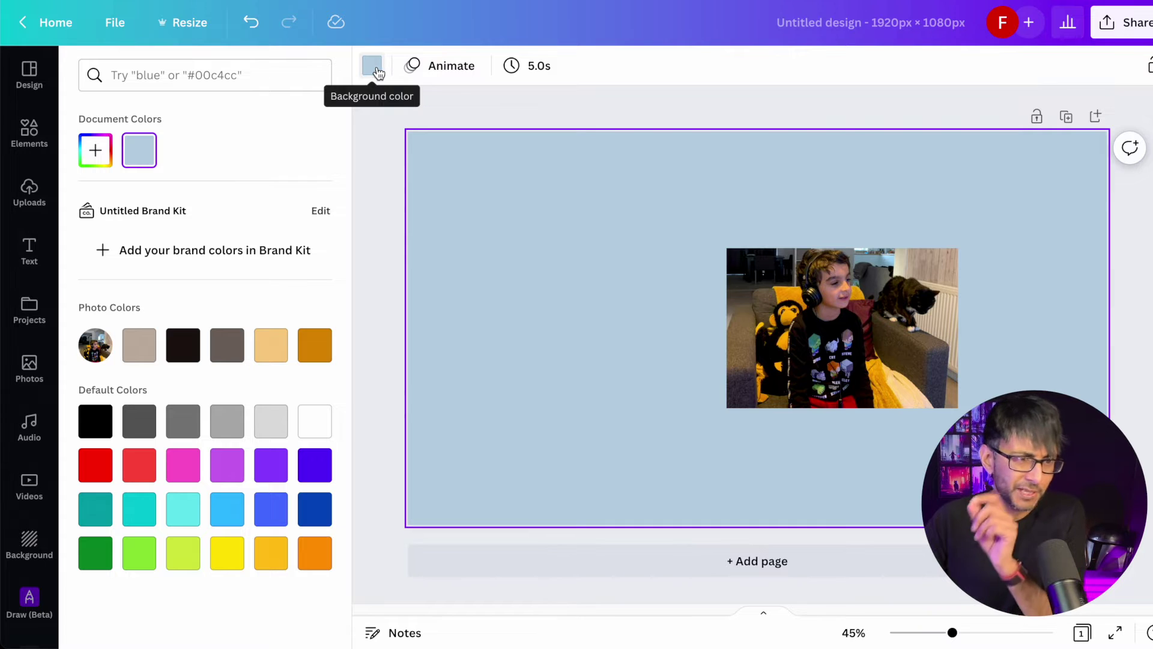
left_click(316, 360)
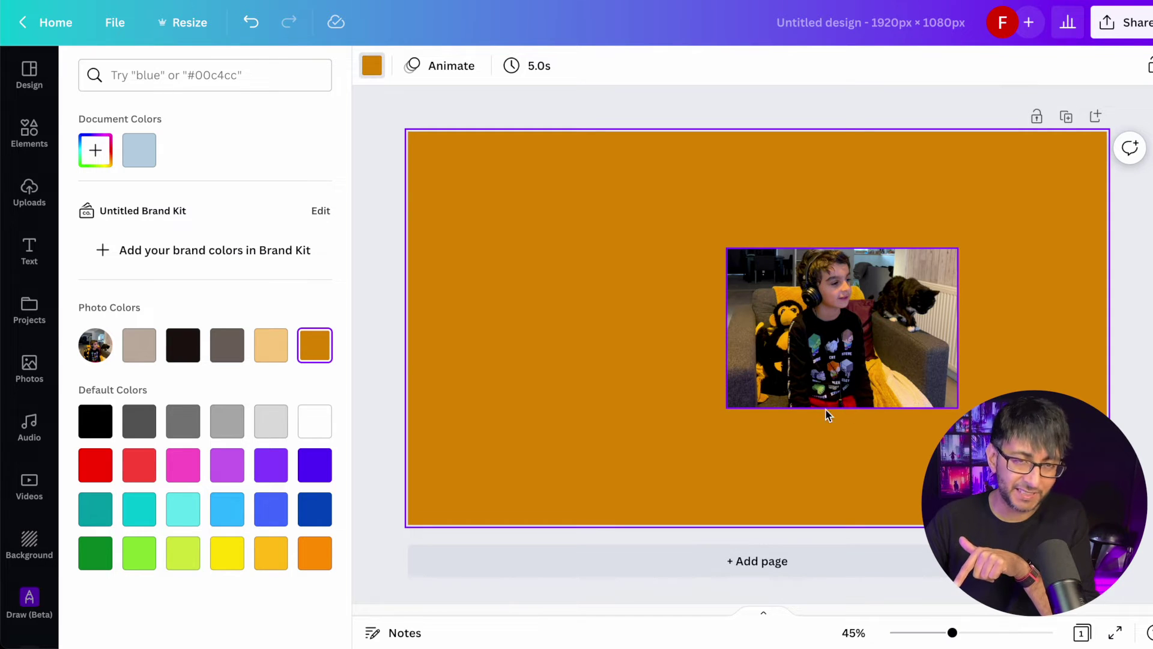
left_click(275, 351)
left_click(231, 355)
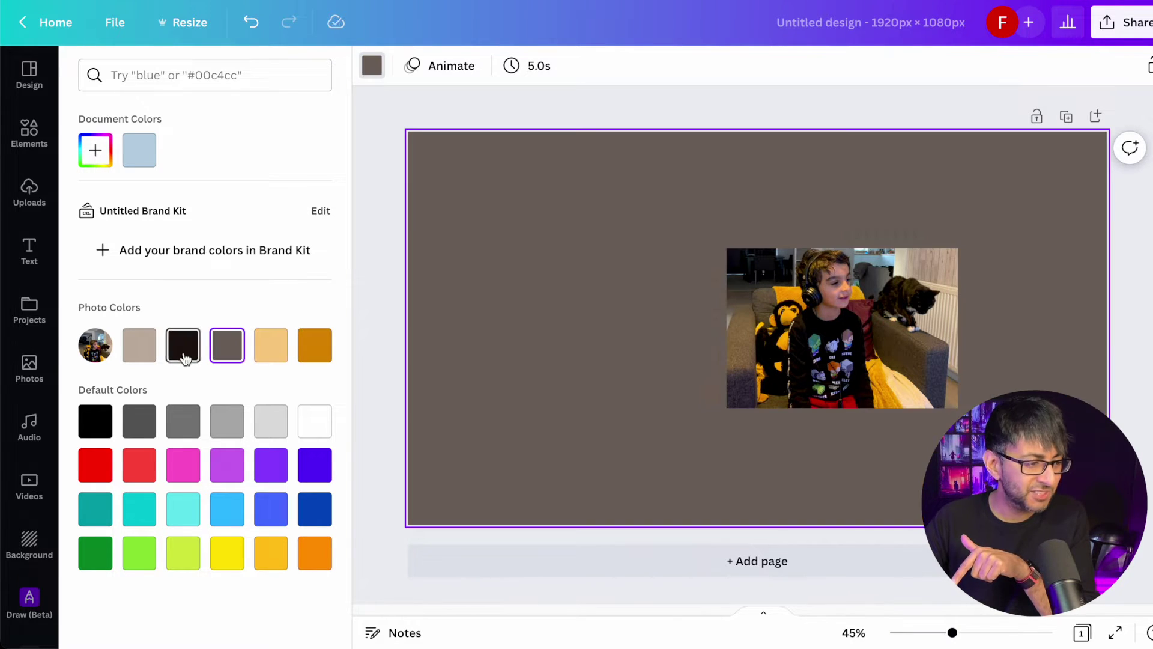
left_click(186, 354)
left_click(148, 356)
left_click(177, 354)
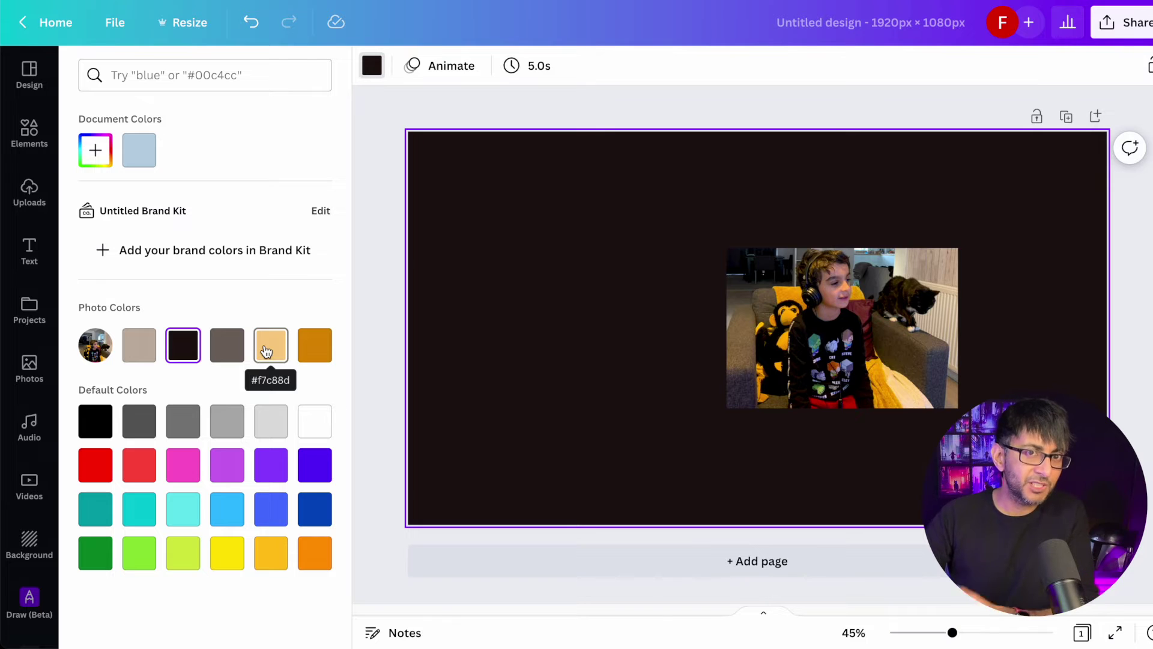
left_click(771, 334)
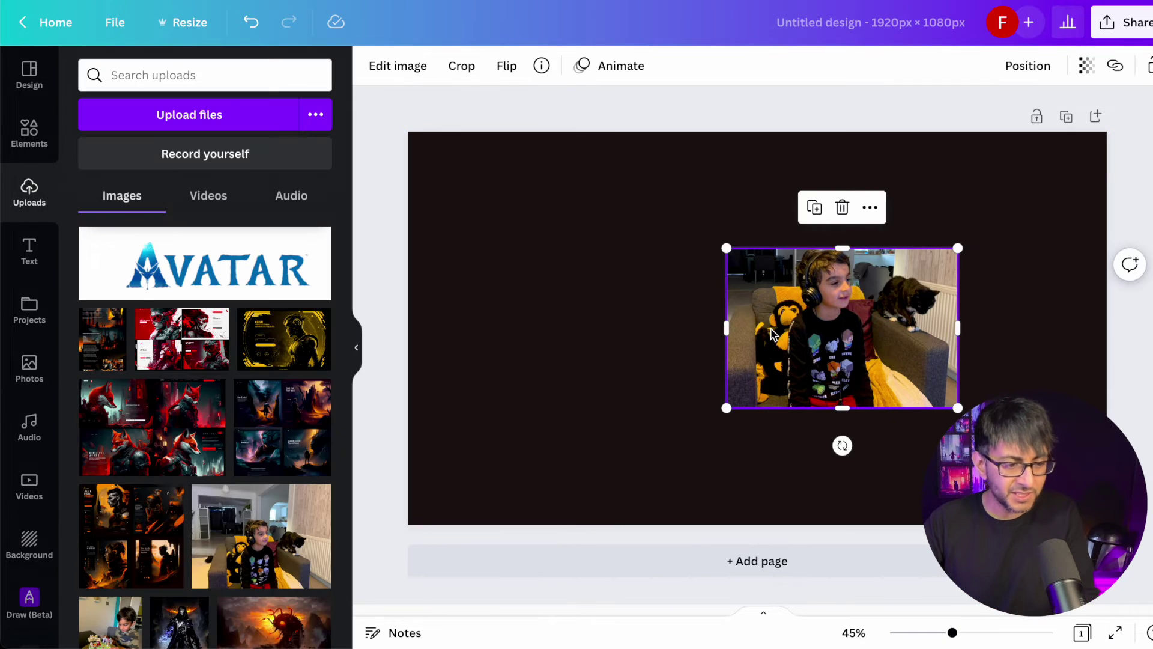
Replace the boy photo with the grey-t-shirt presenter photo
key("Delete")
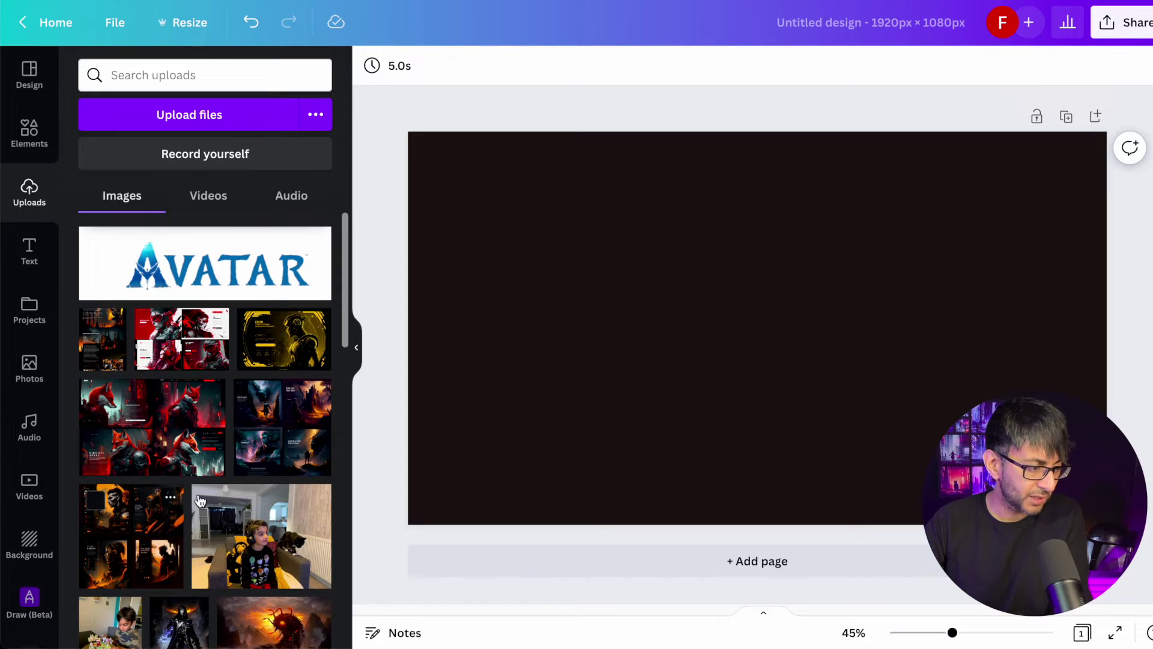
scroll(236, 530, "down", 10)
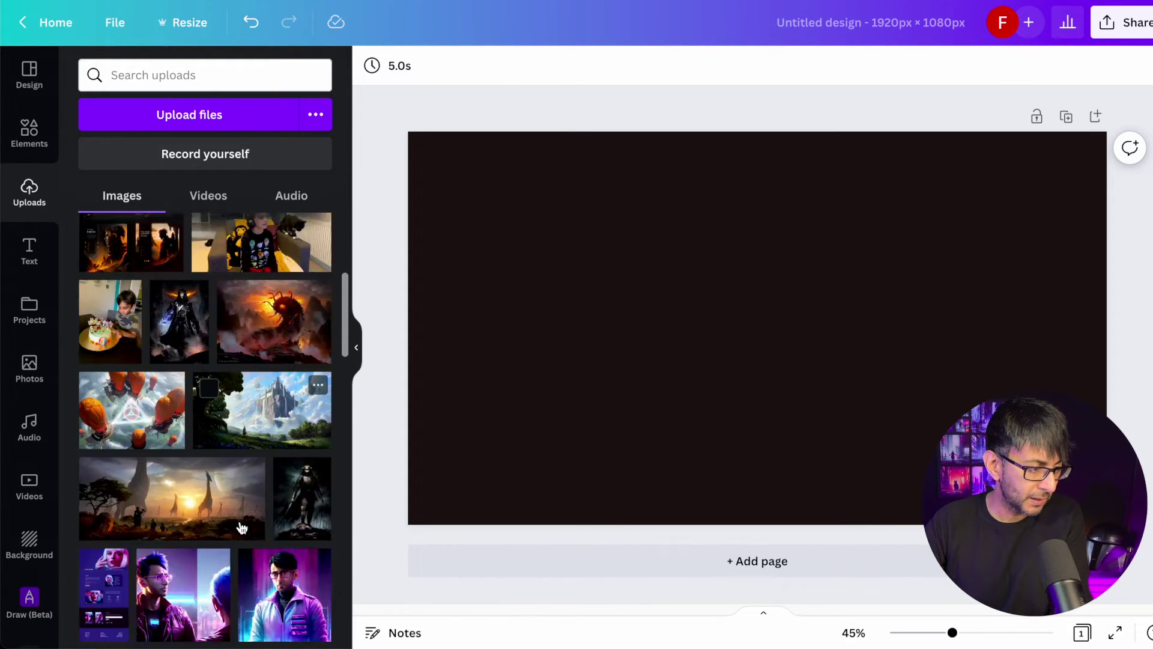
left_click_drag(240, 528, 724, 314)
left_click(586, 283)
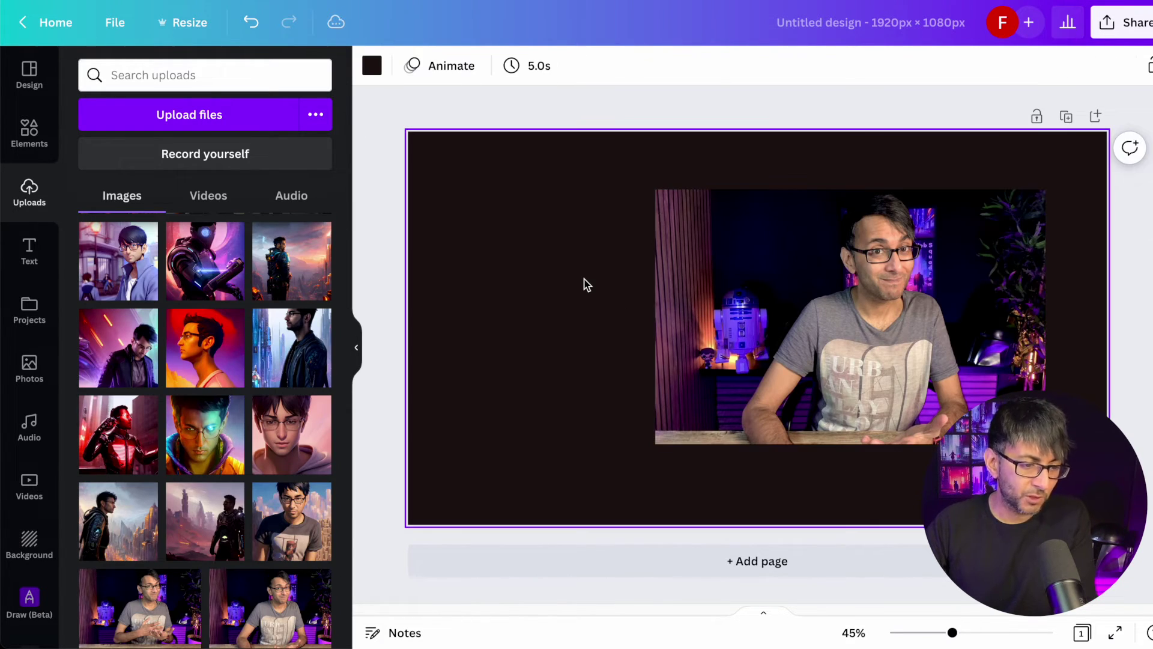
Try the photo's purple, tan and near-black on the background, settling on brown
left_click(371, 69)
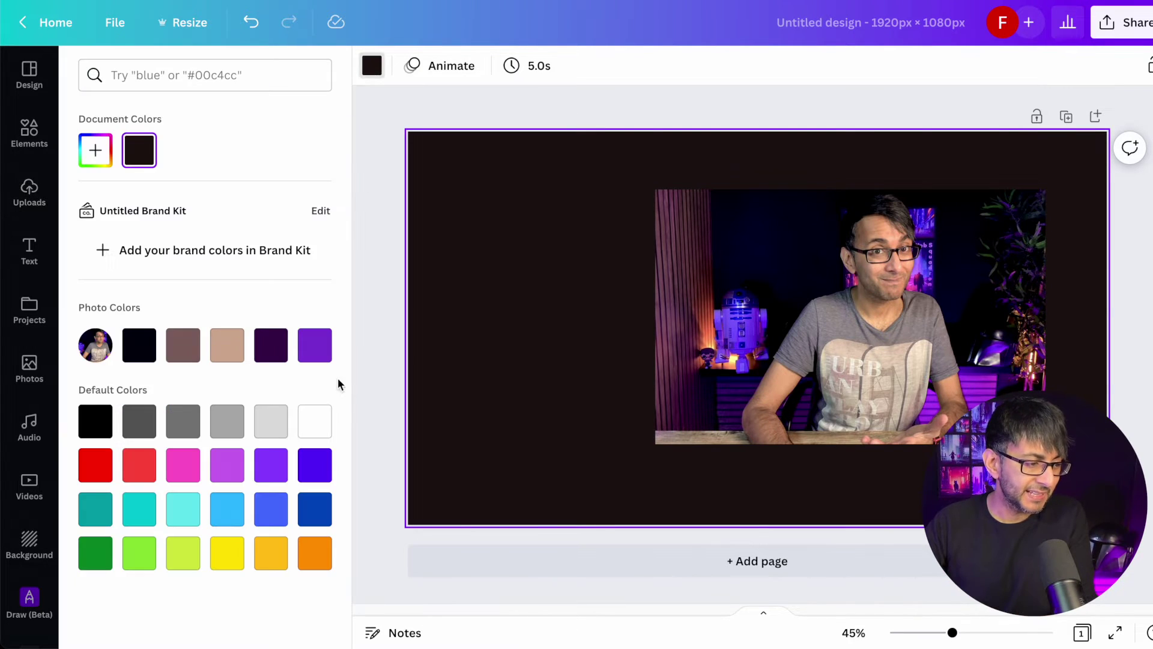
left_click(318, 354)
left_click(271, 347)
left_click(227, 348)
left_click(198, 359)
left_click(146, 353)
left_click(189, 354)
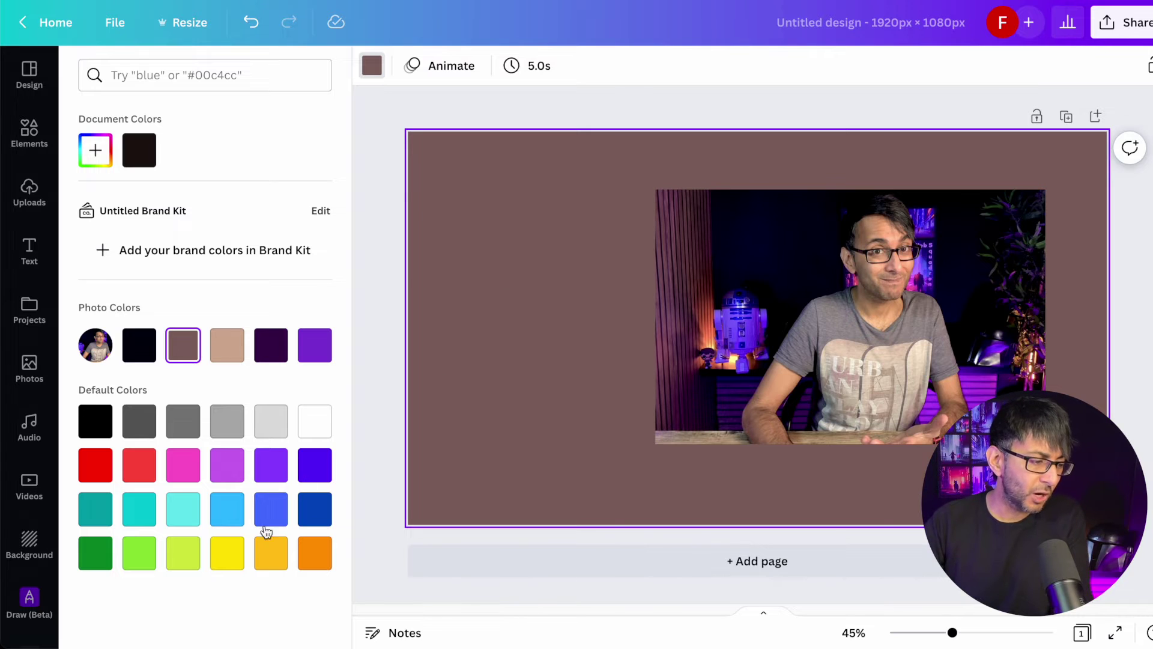
Test yellow, lime green and tan #cba692 backgrounds before returning to the brown
left_click(234, 567)
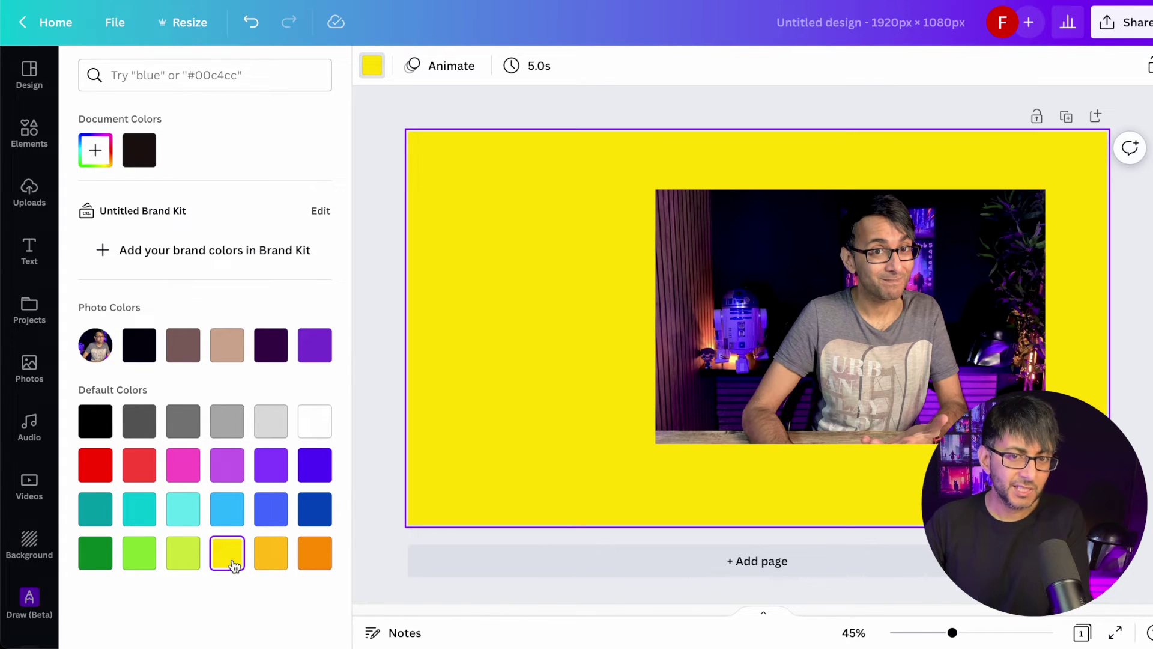
left_click(133, 560)
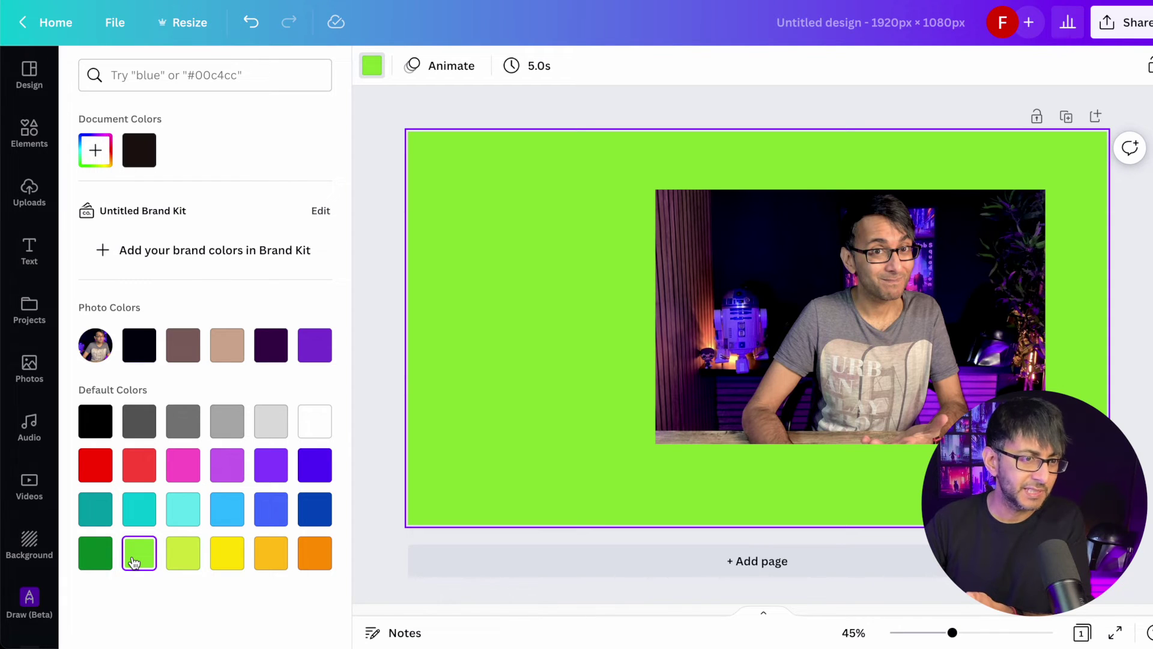
left_click(186, 347)
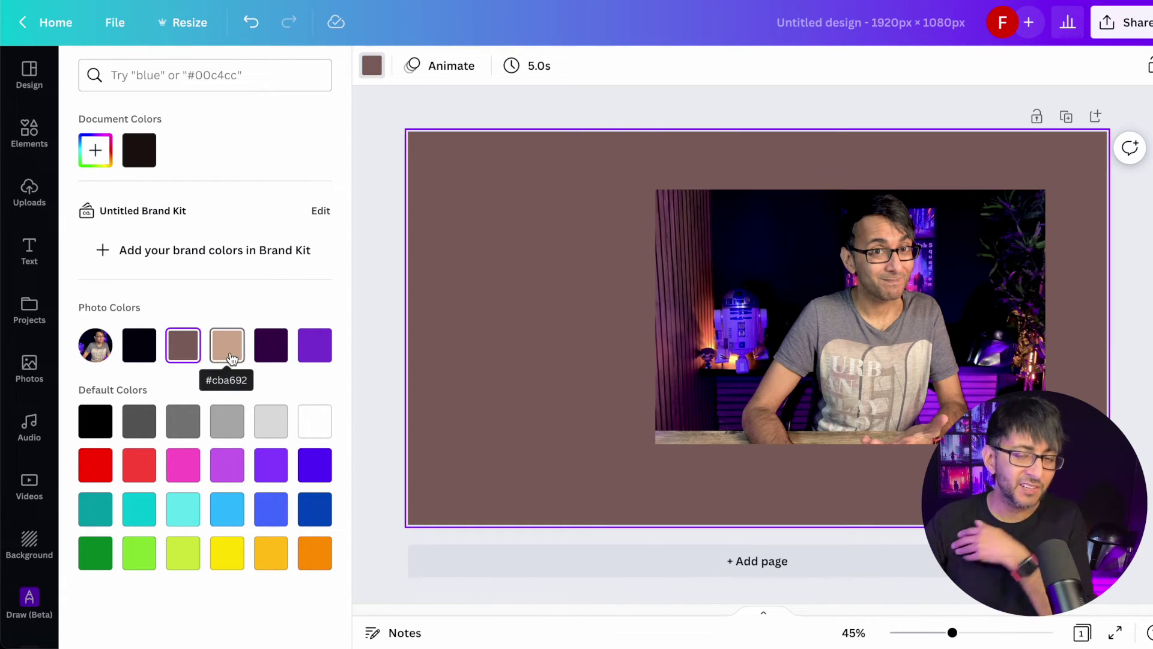
left_click(231, 358)
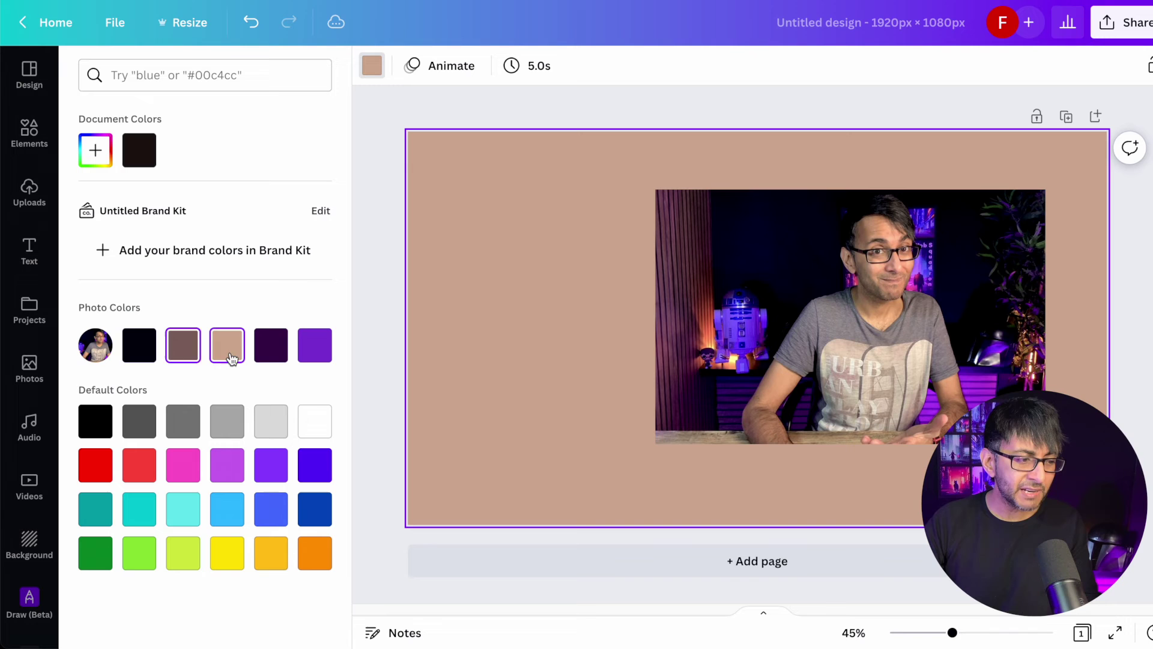
left_click(183, 358)
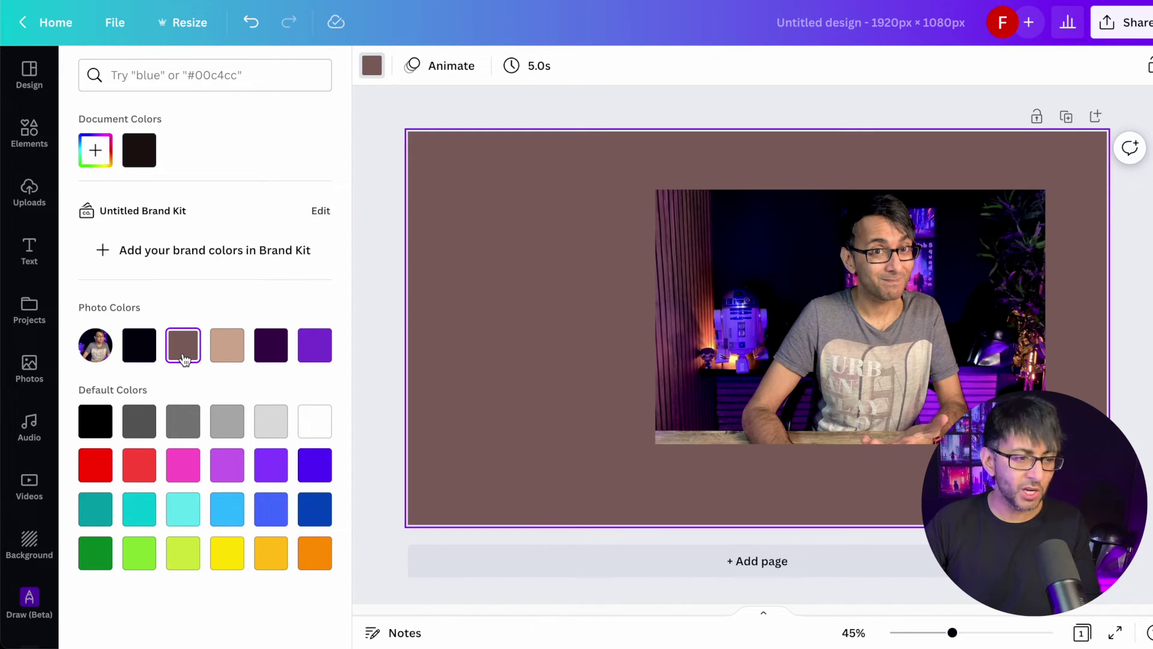
left_click(763, 338)
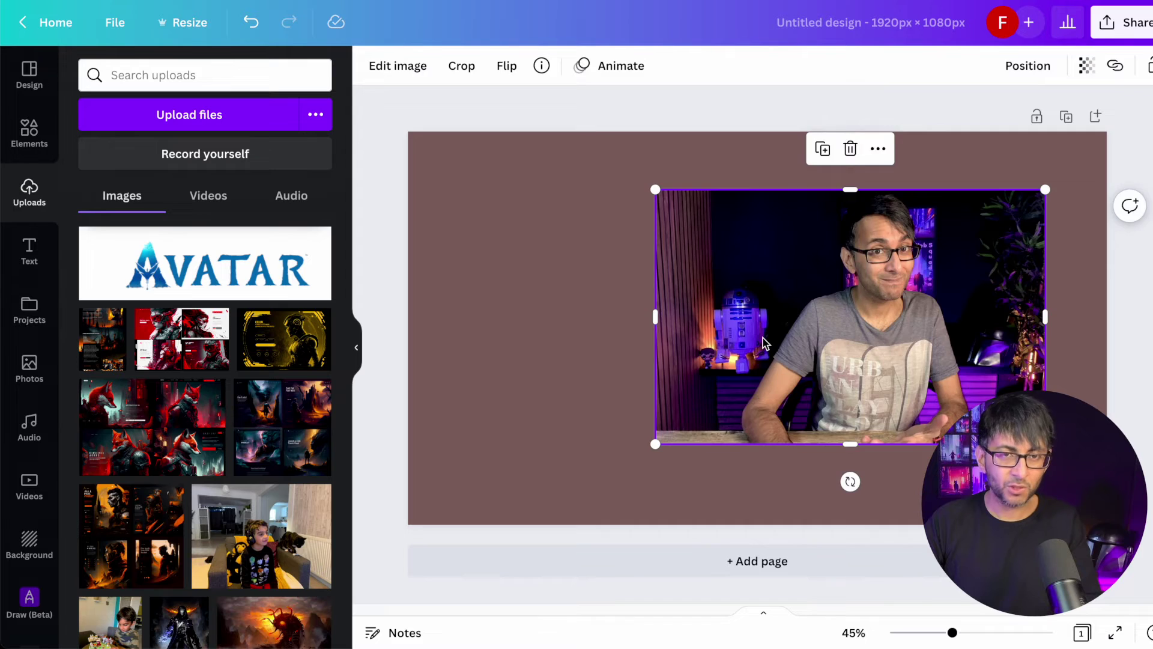
Replace the presenter photo with the lime-green AI portrait on the right side of the page
key("Delete")
scroll(198, 480, "down", 1)
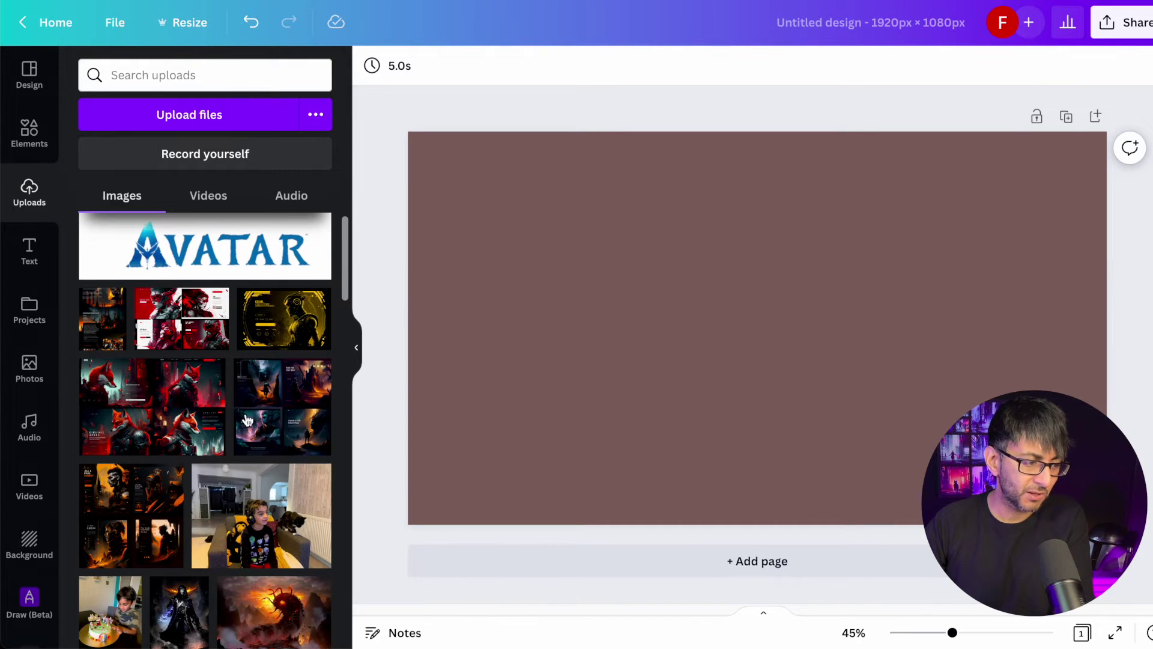
scroll(259, 564, "down", 10)
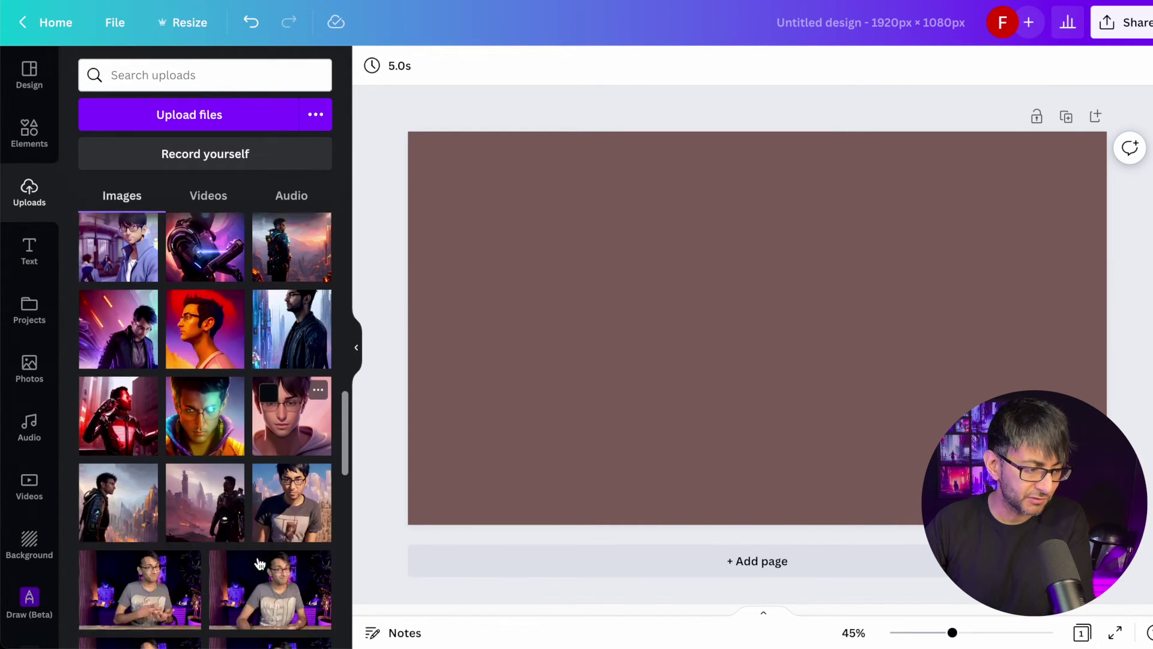
scroll(259, 558, "down", 3)
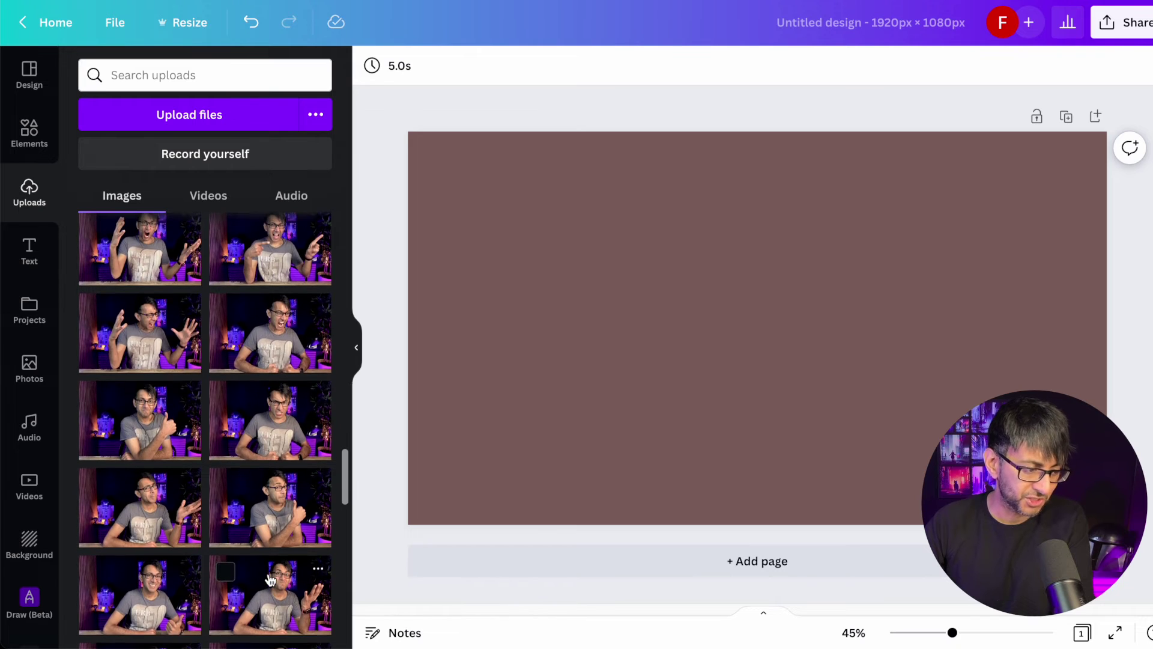
scroll(264, 571, "down", 10)
scroll(264, 540, "up", 4)
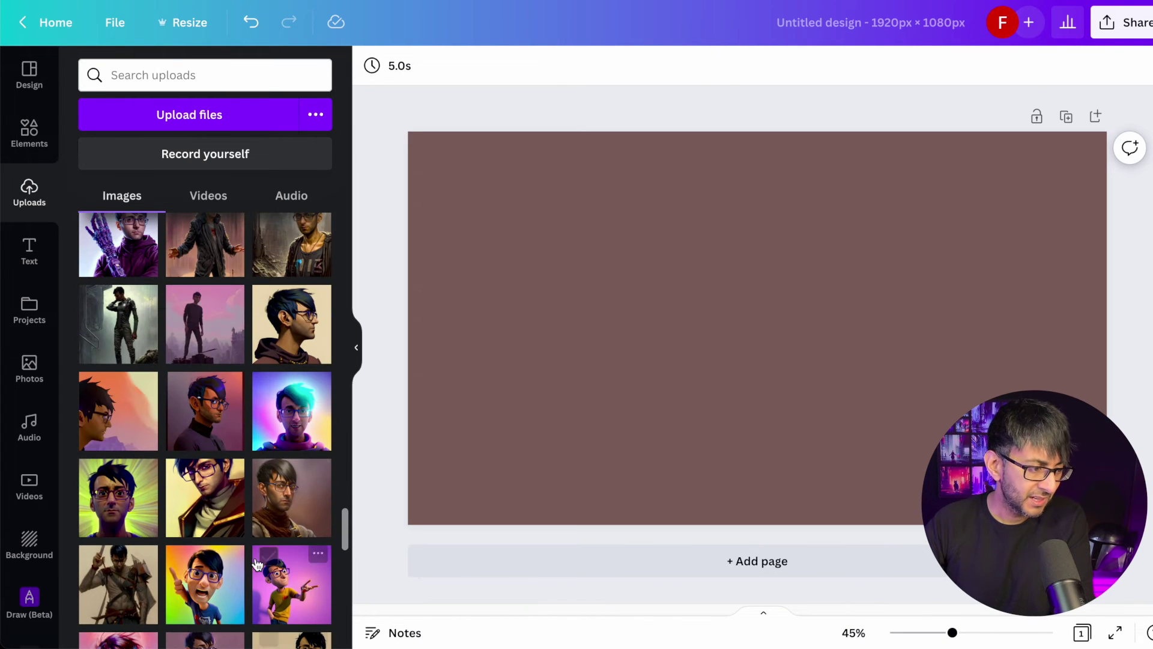
left_click(120, 492)
left_click_drag(718, 338, 900, 319)
left_click(637, 310)
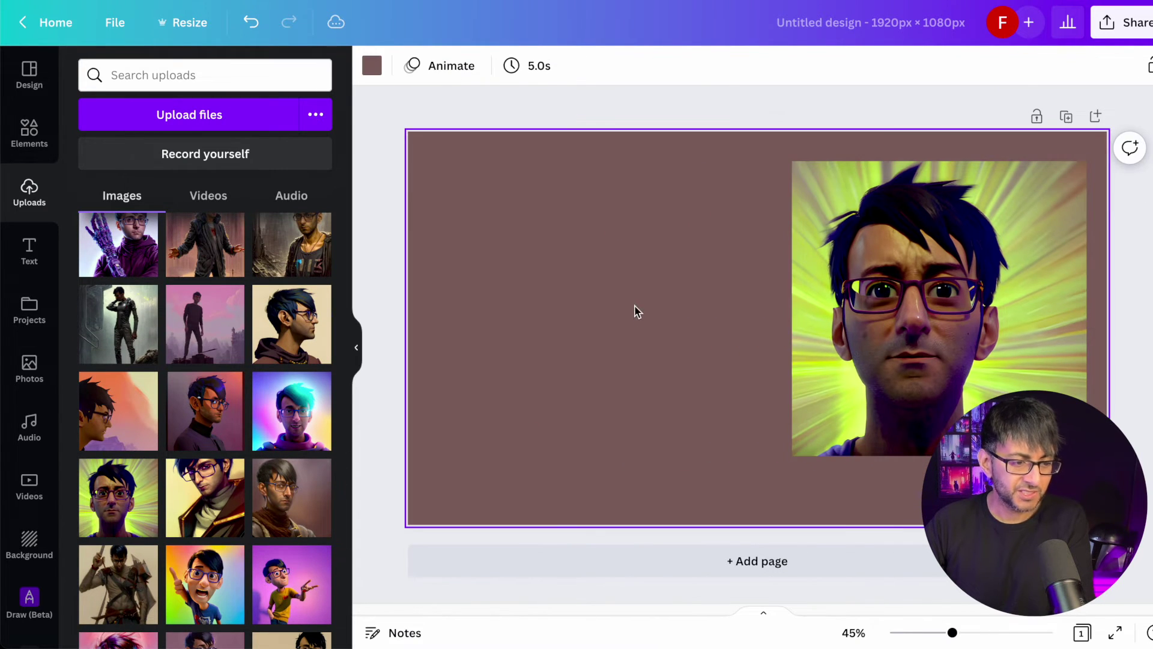
Make the background the portrait's dark navy after trying its light green, olive and brown
left_click(371, 67)
left_click(183, 345)
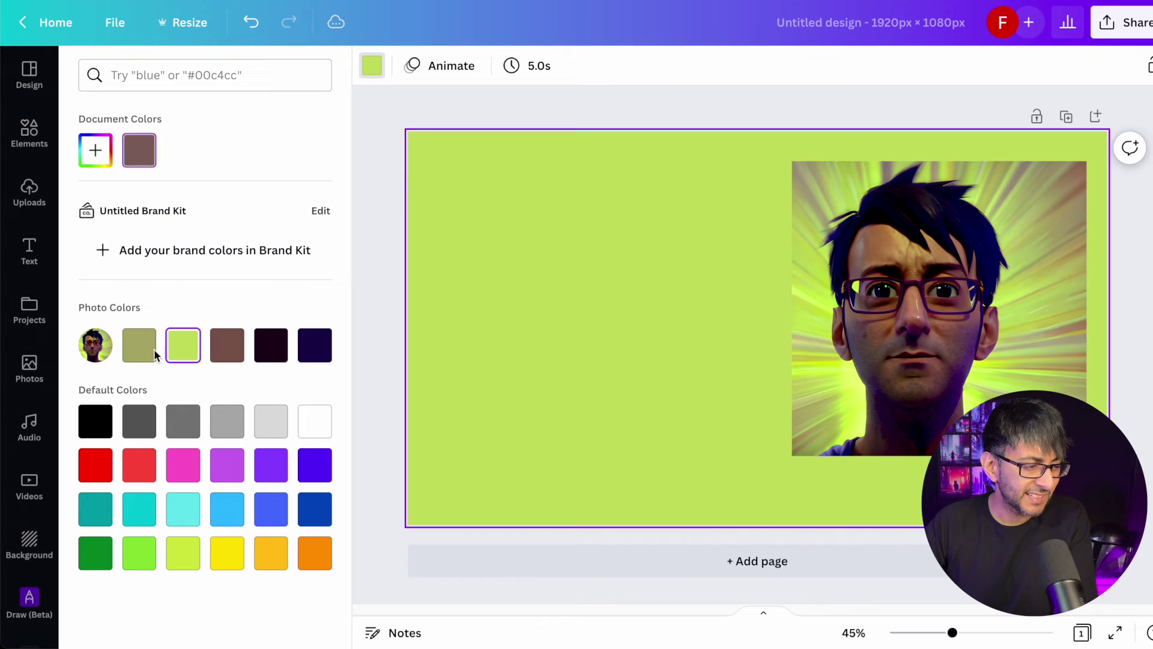
left_click(139, 353)
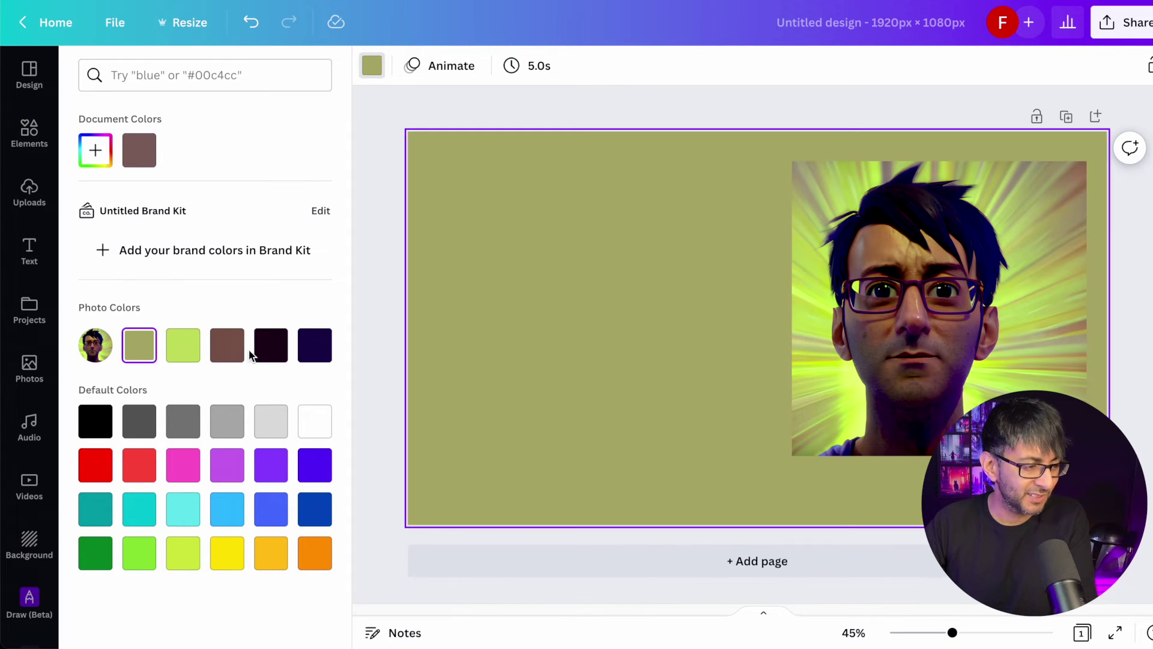
left_click(236, 354)
left_click(321, 352)
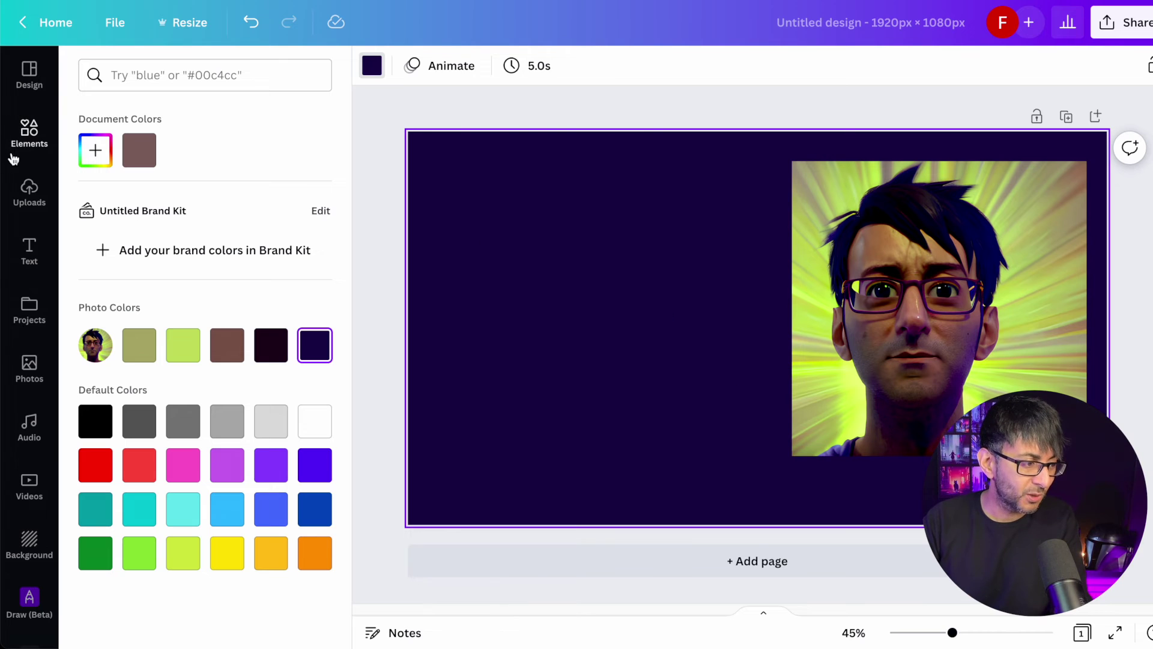
Add an 'Add a heading' title in the portrait's light green, placed left of the portrait
left_click(27, 190)
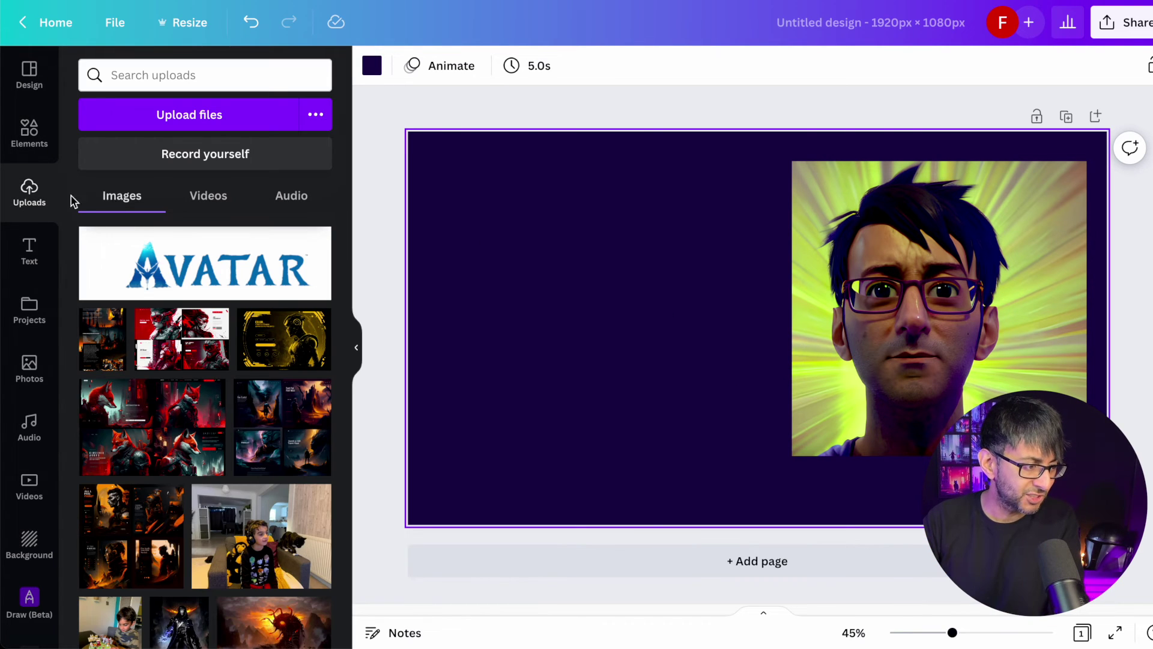
left_click(31, 250)
left_click(186, 197)
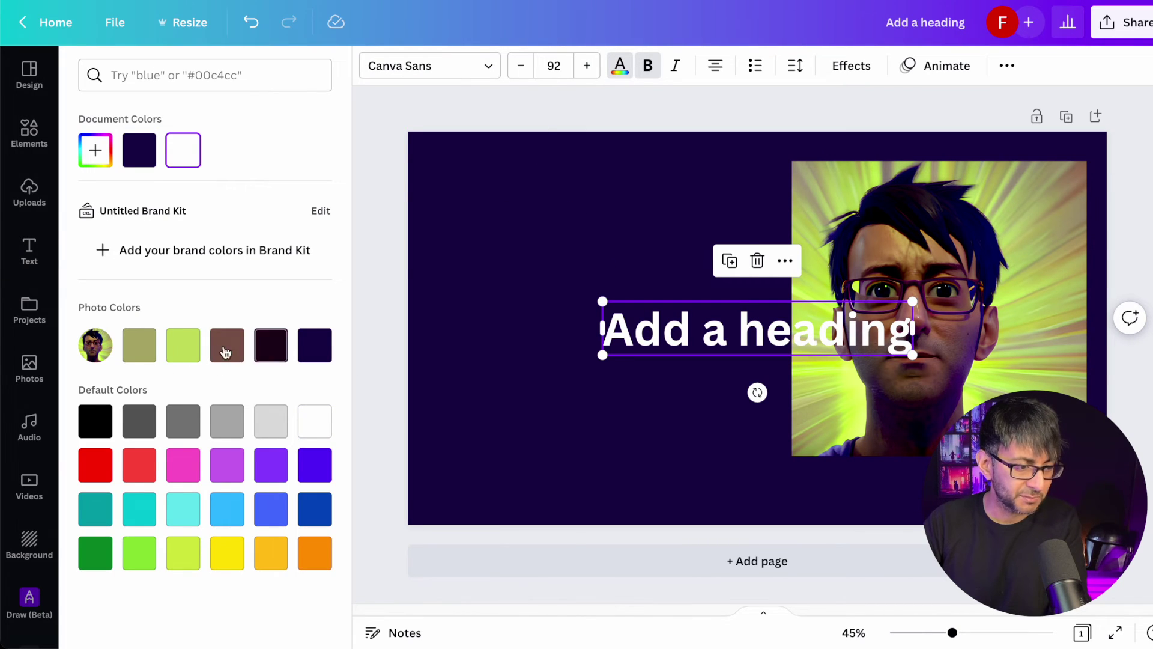
left_click(136, 351)
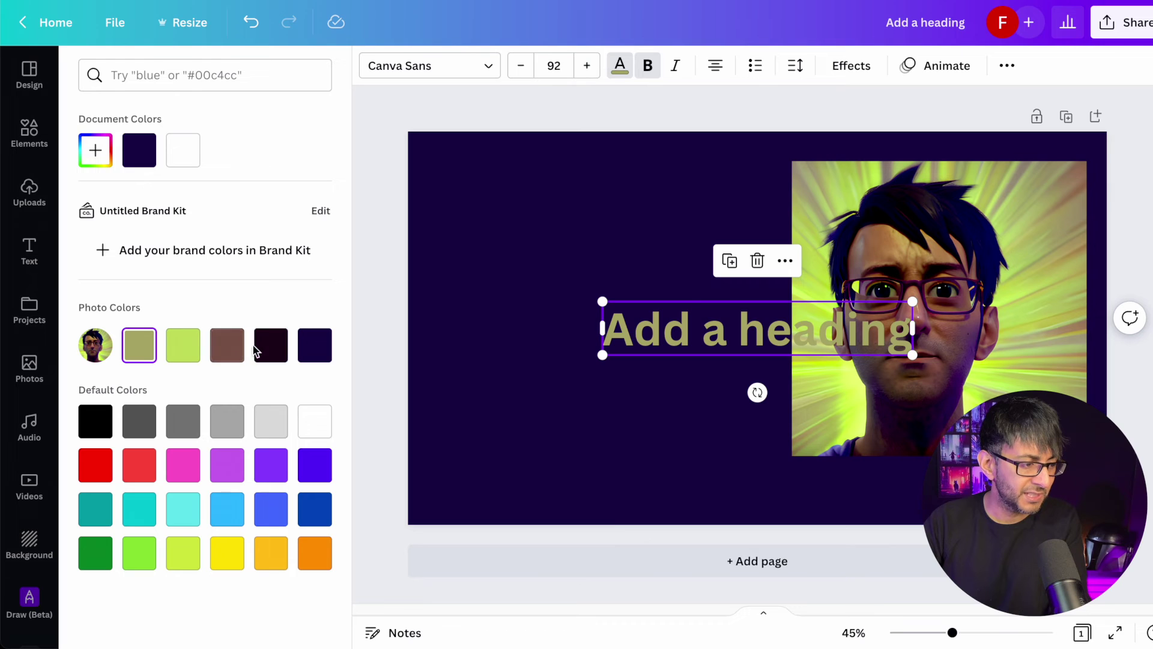
left_click(227, 346)
left_click(178, 351)
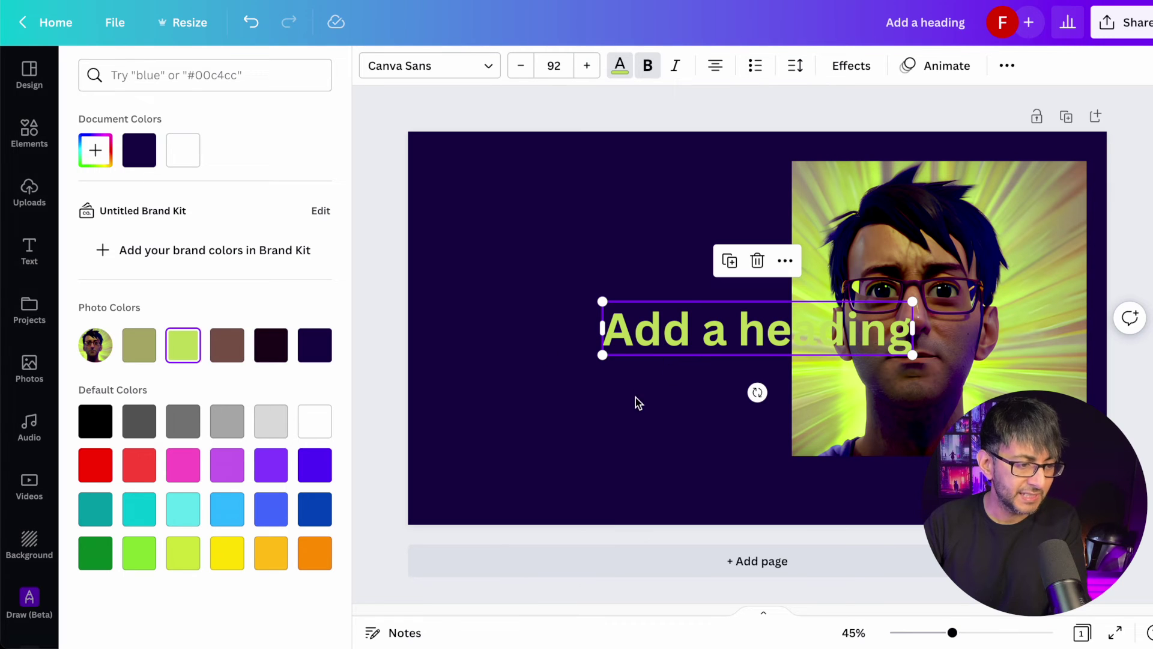
left_click_drag(660, 331, 513, 304)
left_click(567, 410)
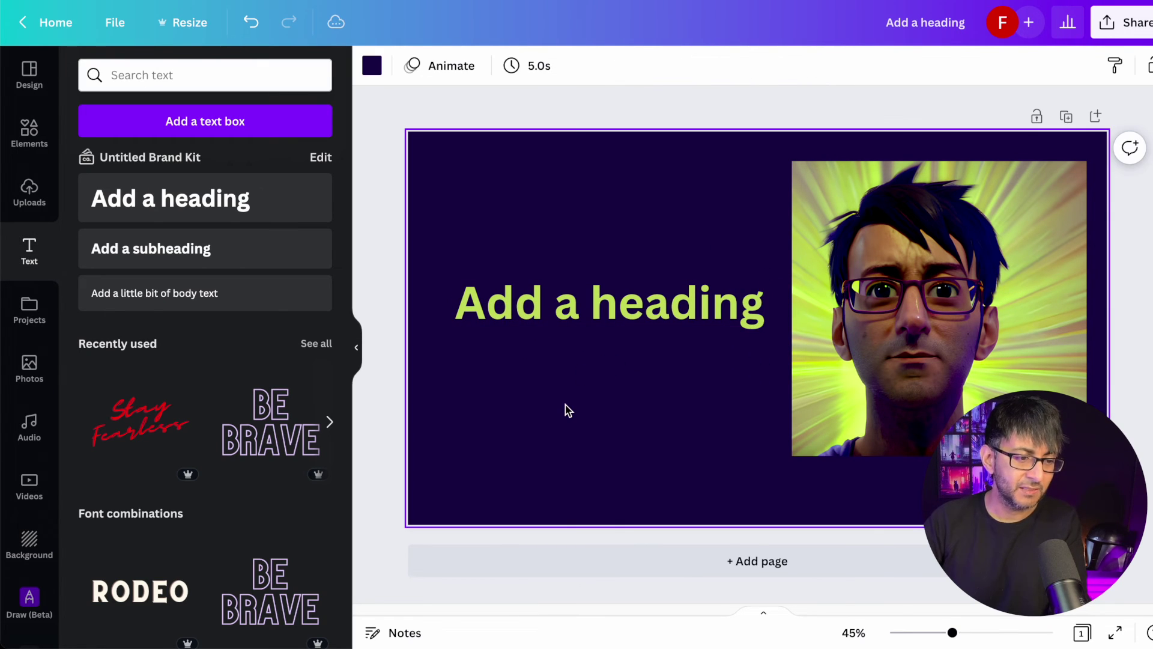